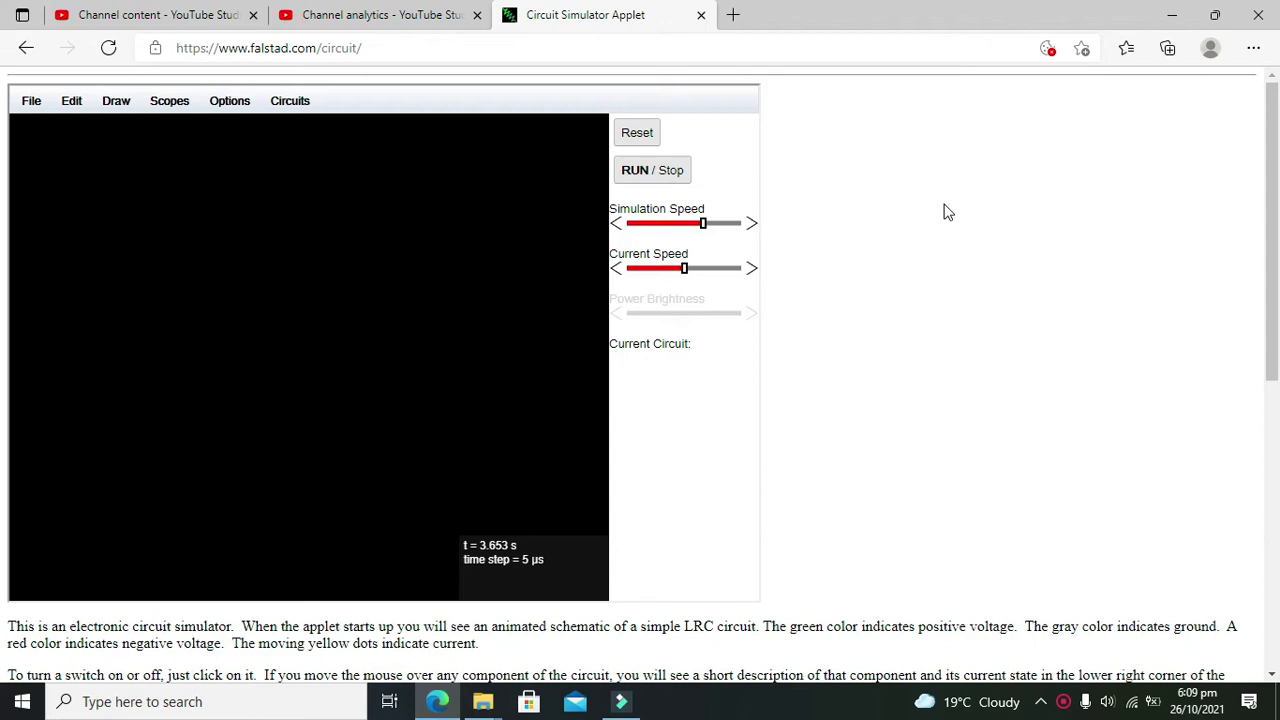
# - Place a logic input on the empty canvas from the logic gates component list
pyautogui.click(122, 89)
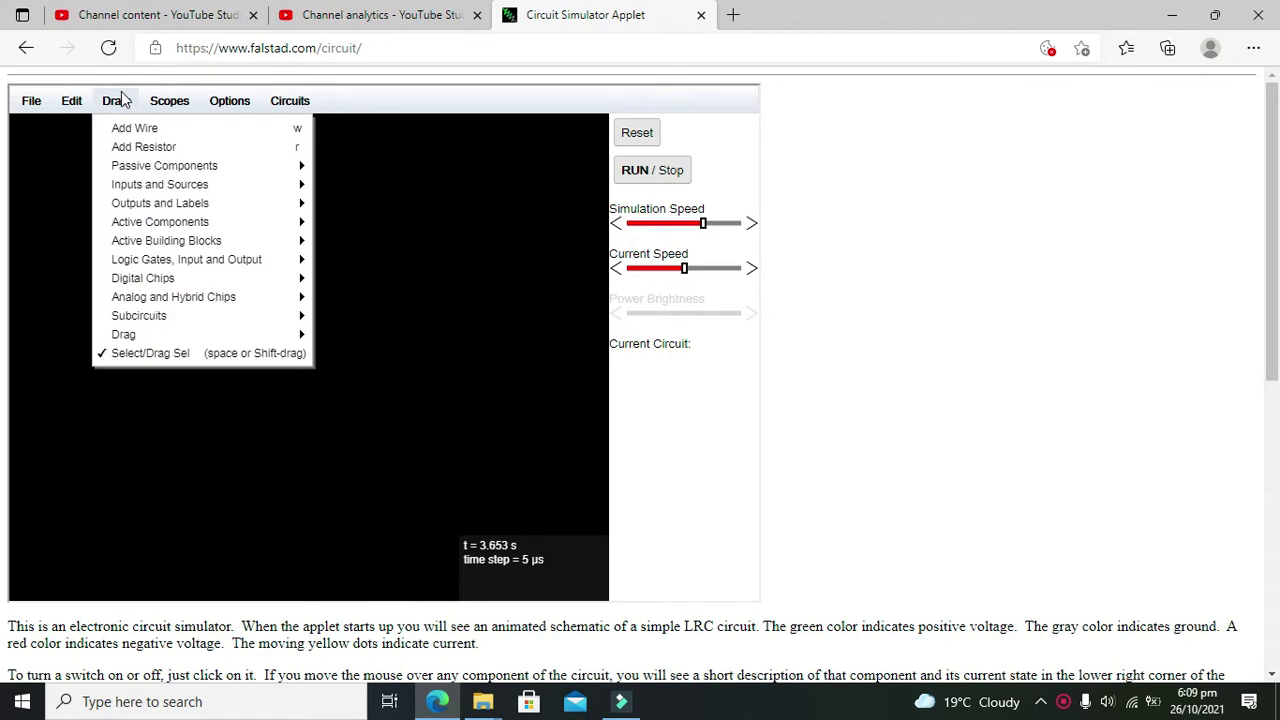
pyautogui.click(61, 175)
pyautogui.rightClick(61, 152)
pyautogui.click(52, 173)
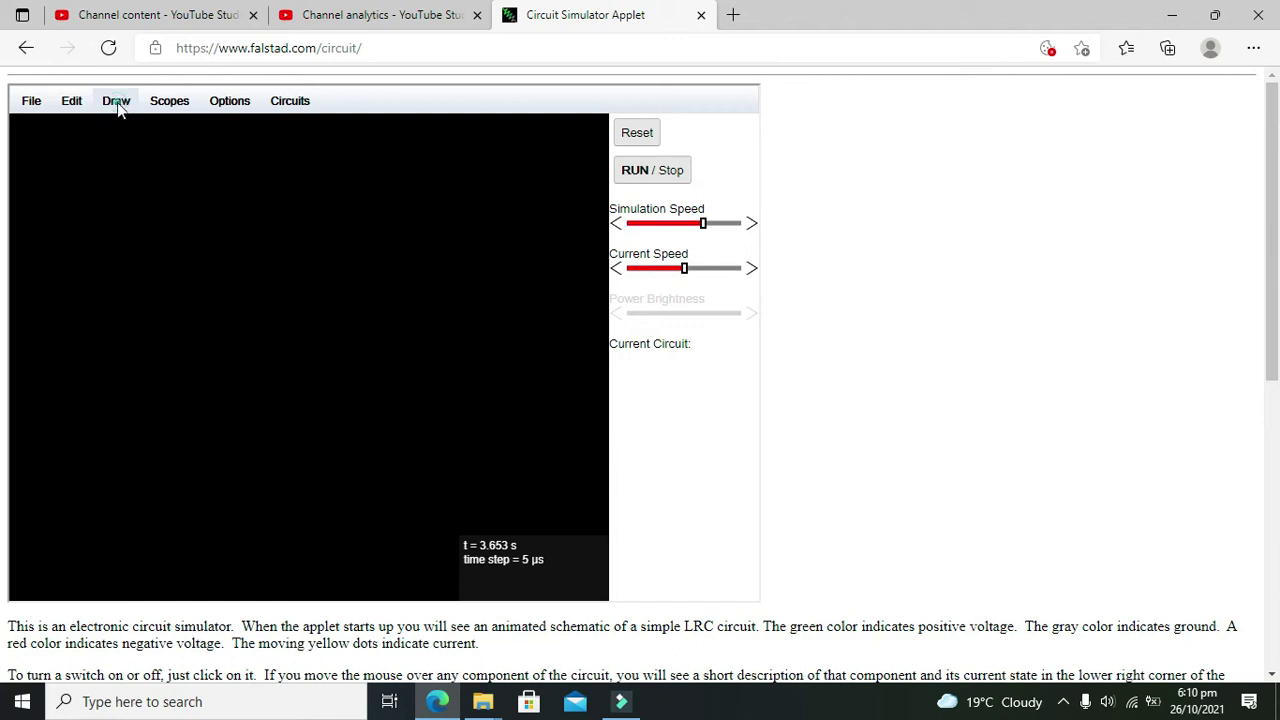
pyautogui.click(117, 104)
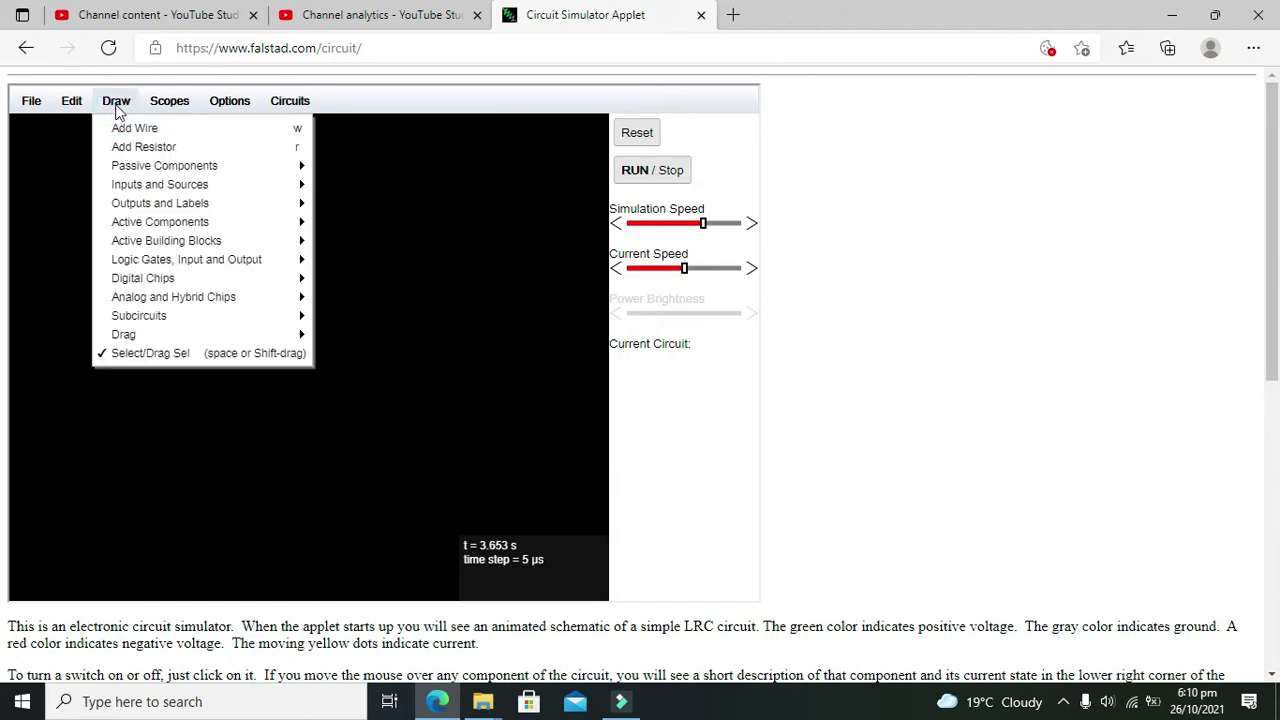
pyautogui.moveTo(186, 259)
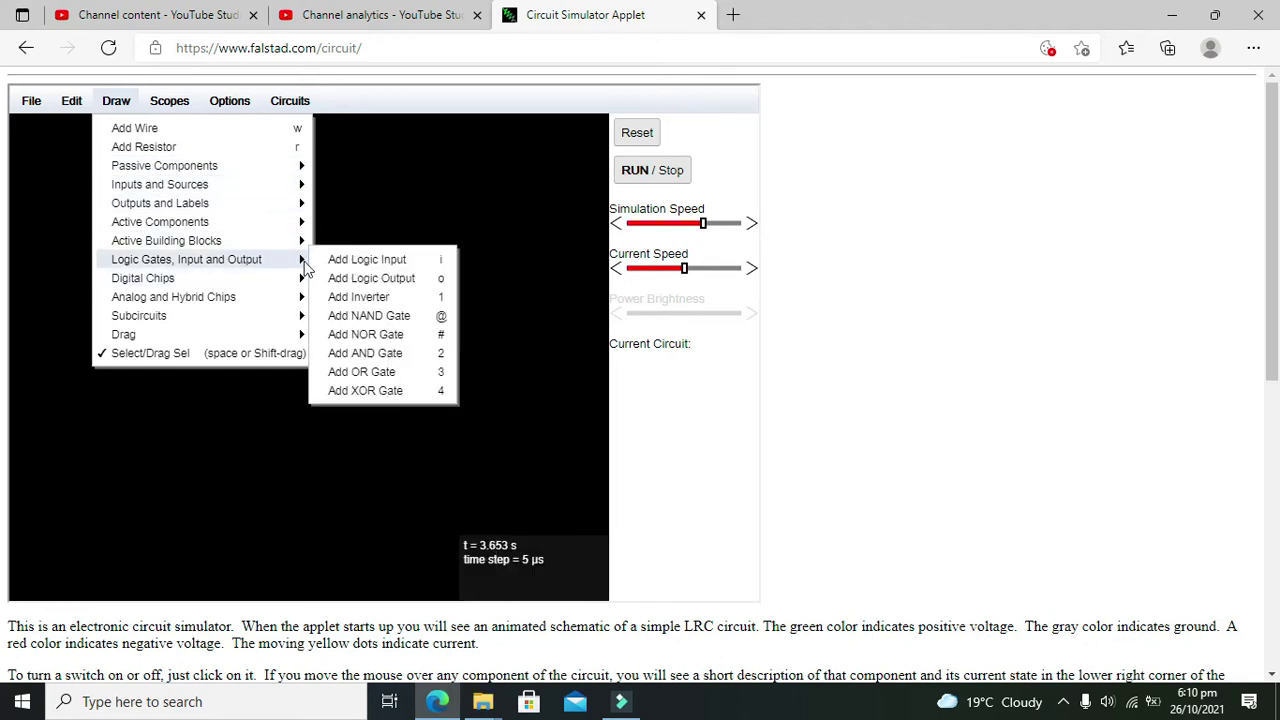
pyautogui.click(367, 260)
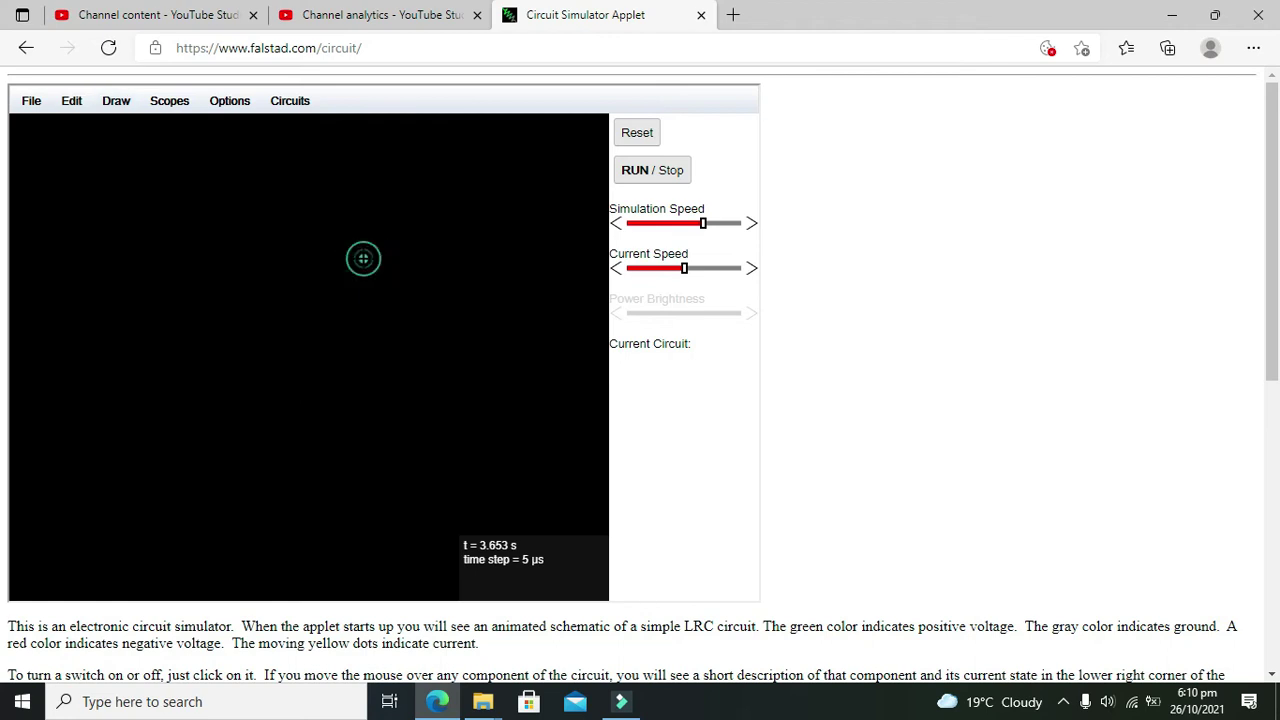
pyautogui.moveTo(166, 250); pyautogui.dragTo(222, 262)
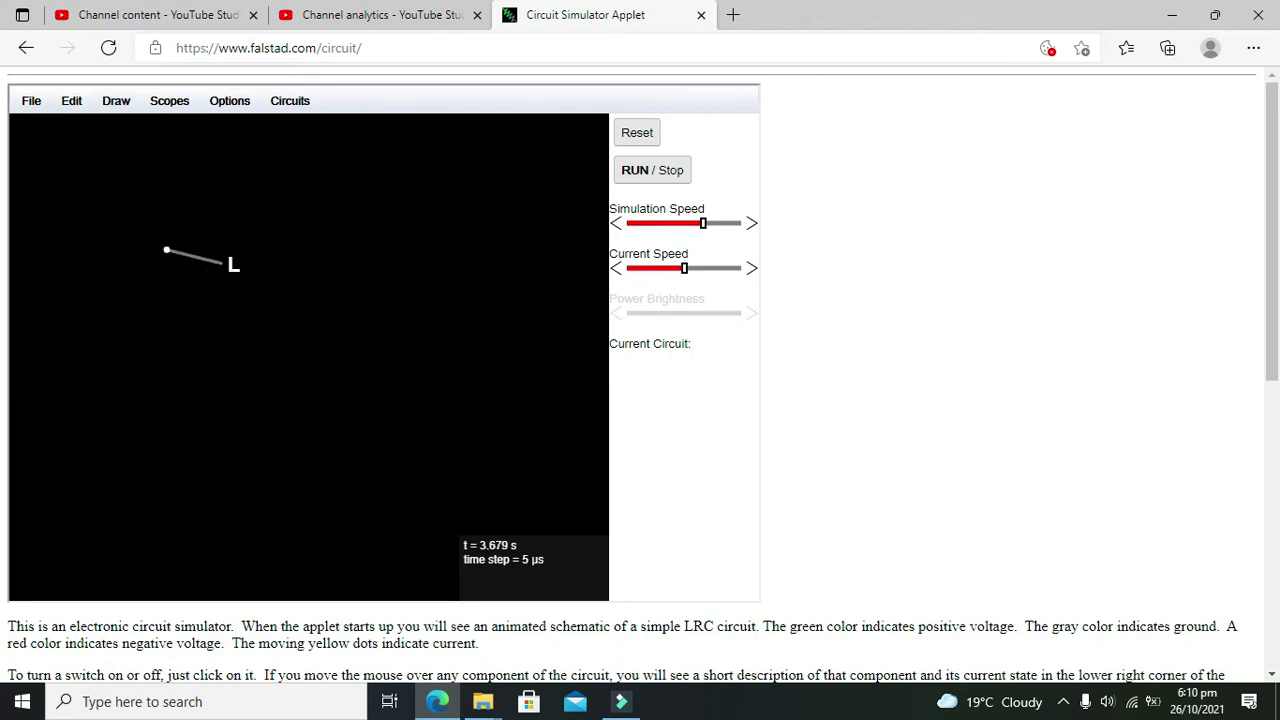
# - Add a logic output, then drag the input to the left and the output to the right
pyautogui.click(126, 106)
pyautogui.moveTo(186, 259)
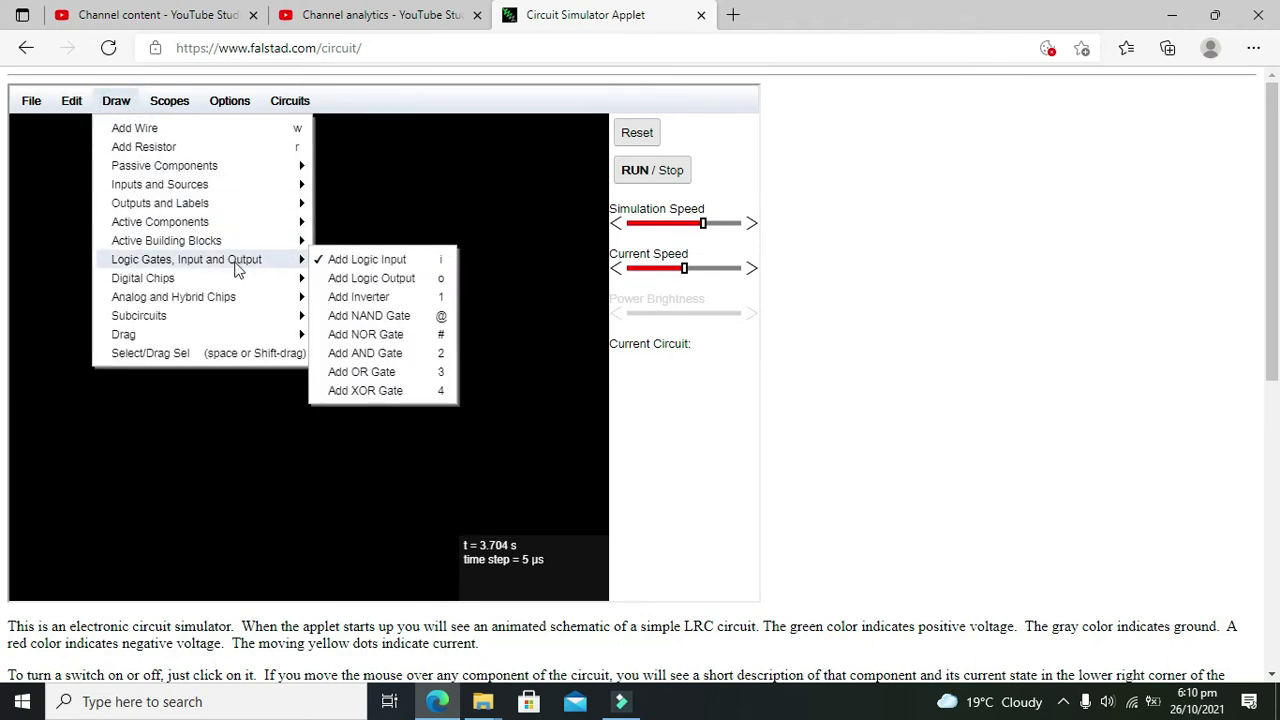
pyautogui.click(335, 278)
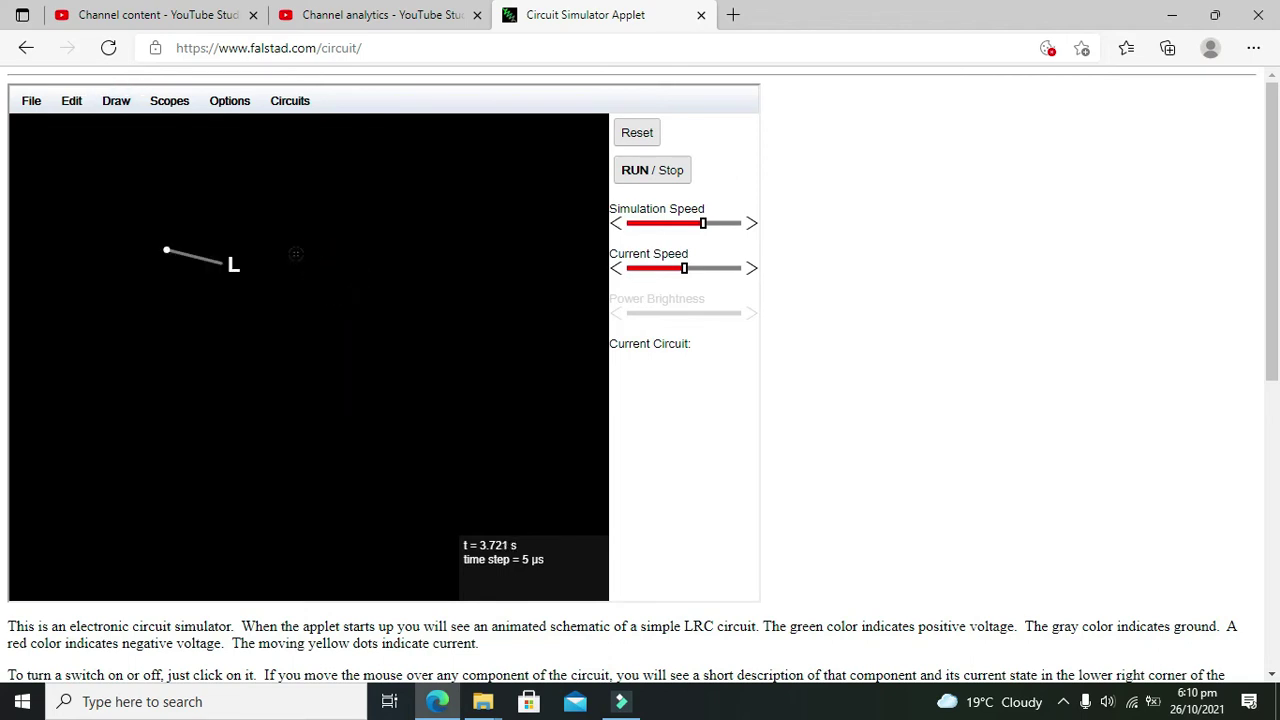
pyautogui.moveTo(296, 254); pyautogui.dragTo(340, 250)
pyautogui.moveTo(214, 267); pyautogui.dragTo(112, 256)
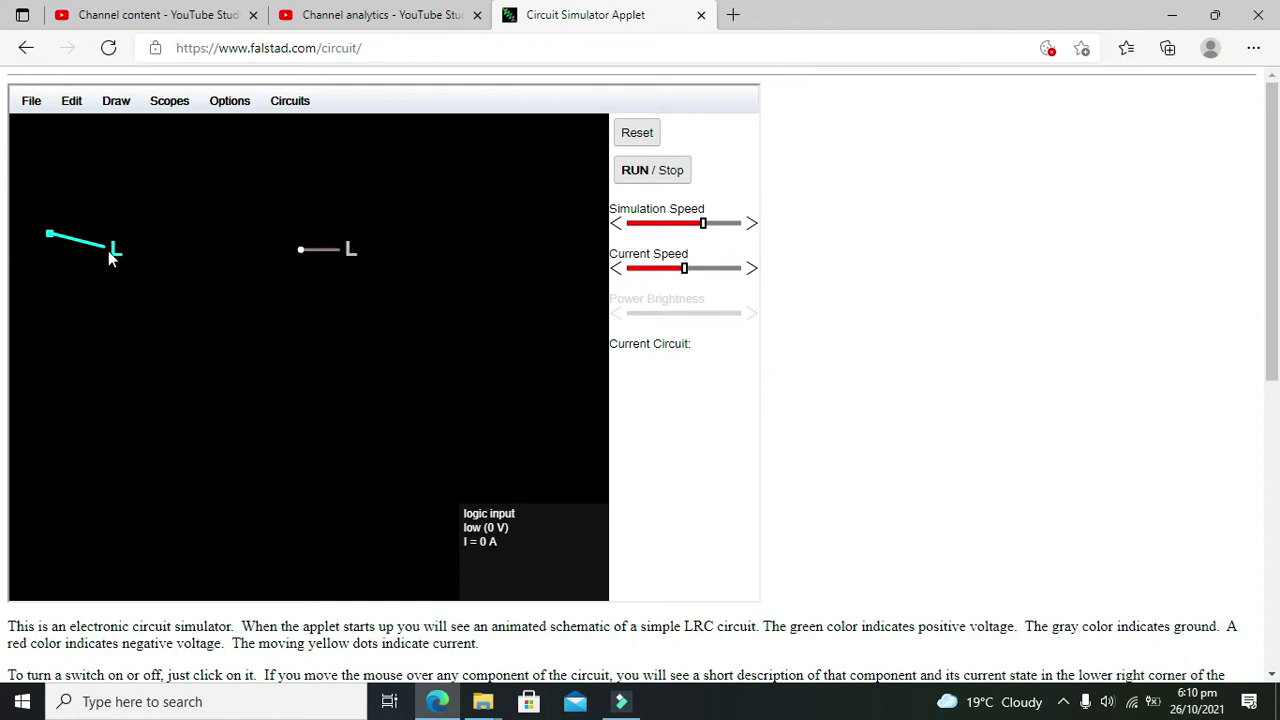
pyautogui.moveTo(340, 249); pyautogui.dragTo(490, 234)
pyautogui.click(355, 268)
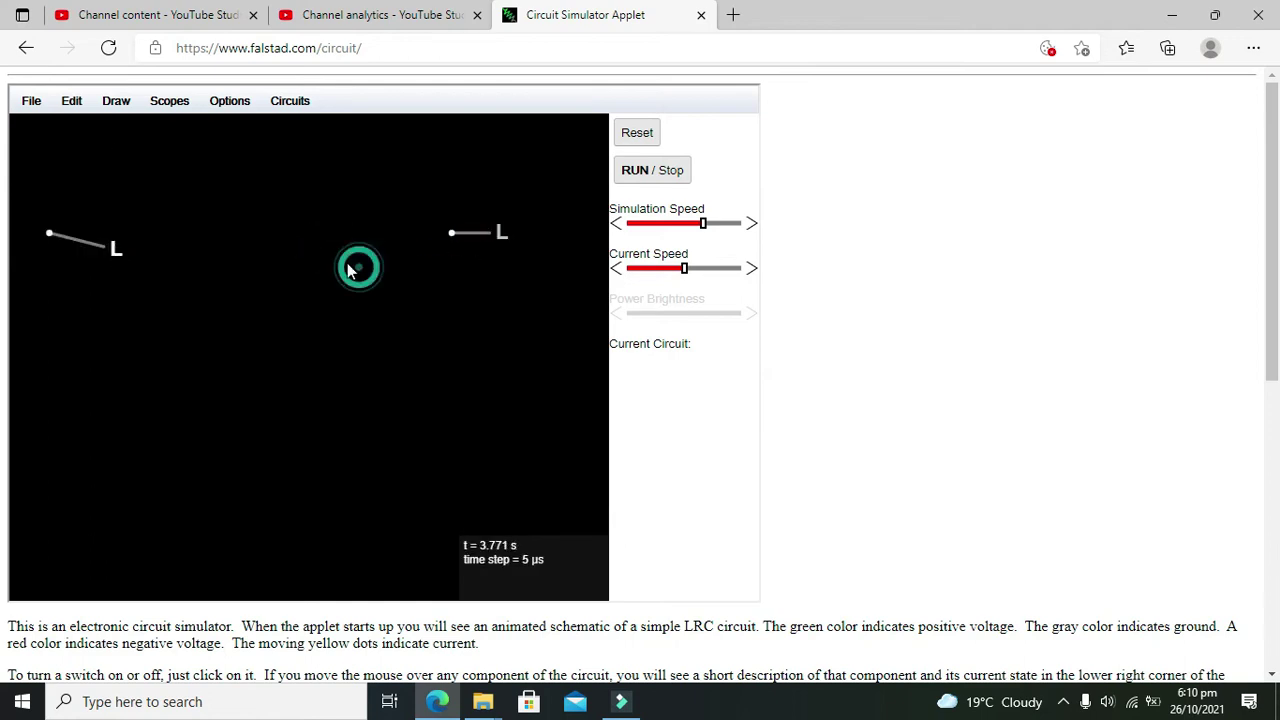
pyautogui.click(110, 112)
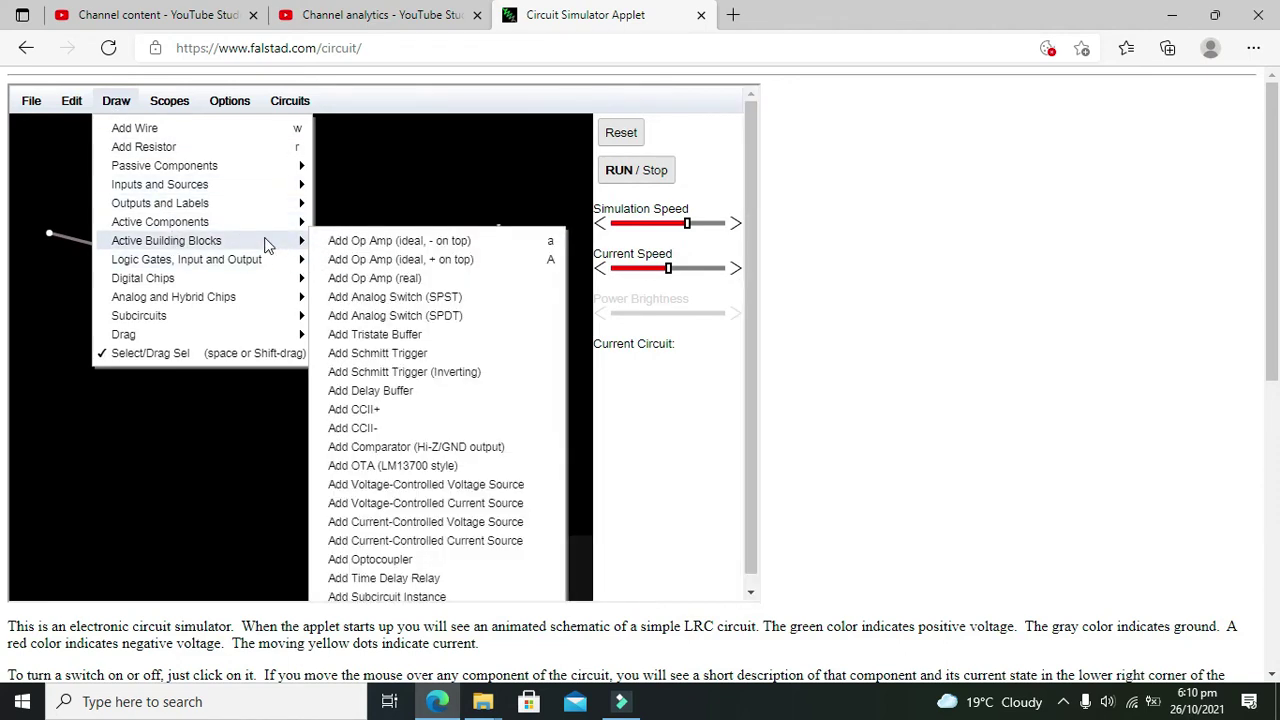
pyautogui.moveTo(143, 273)
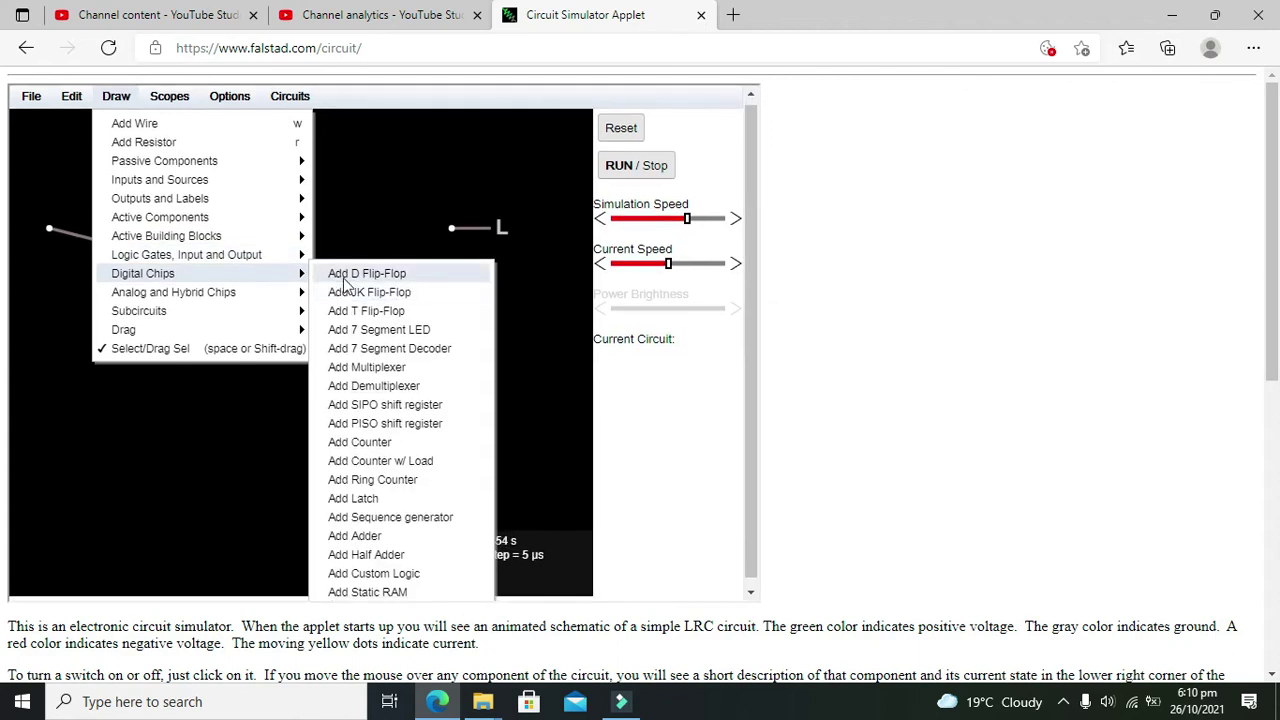
# - Place a D flip-flop between input and output, with logic outputs on Q and Q-bar
pyautogui.click(340, 280)
pyautogui.moveTo(200, 320); pyautogui.dragTo(200, 216)
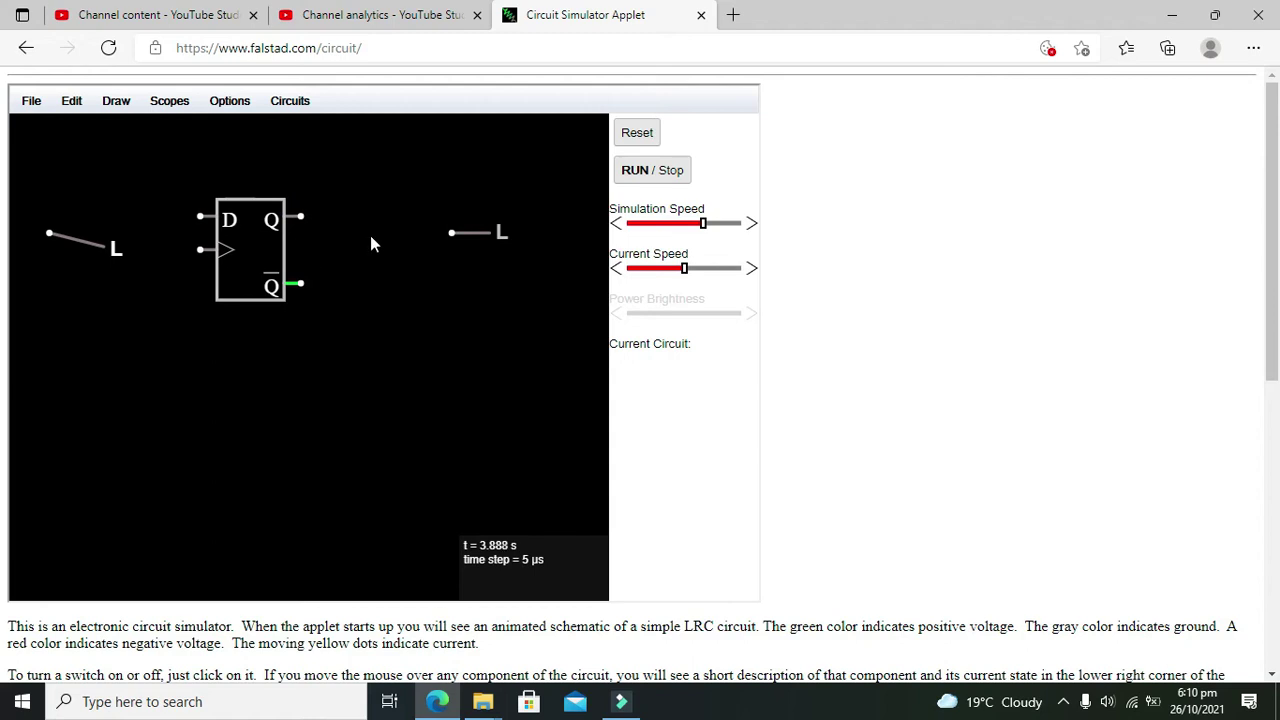
pyautogui.moveTo(475, 232); pyautogui.dragTo(386, 220)
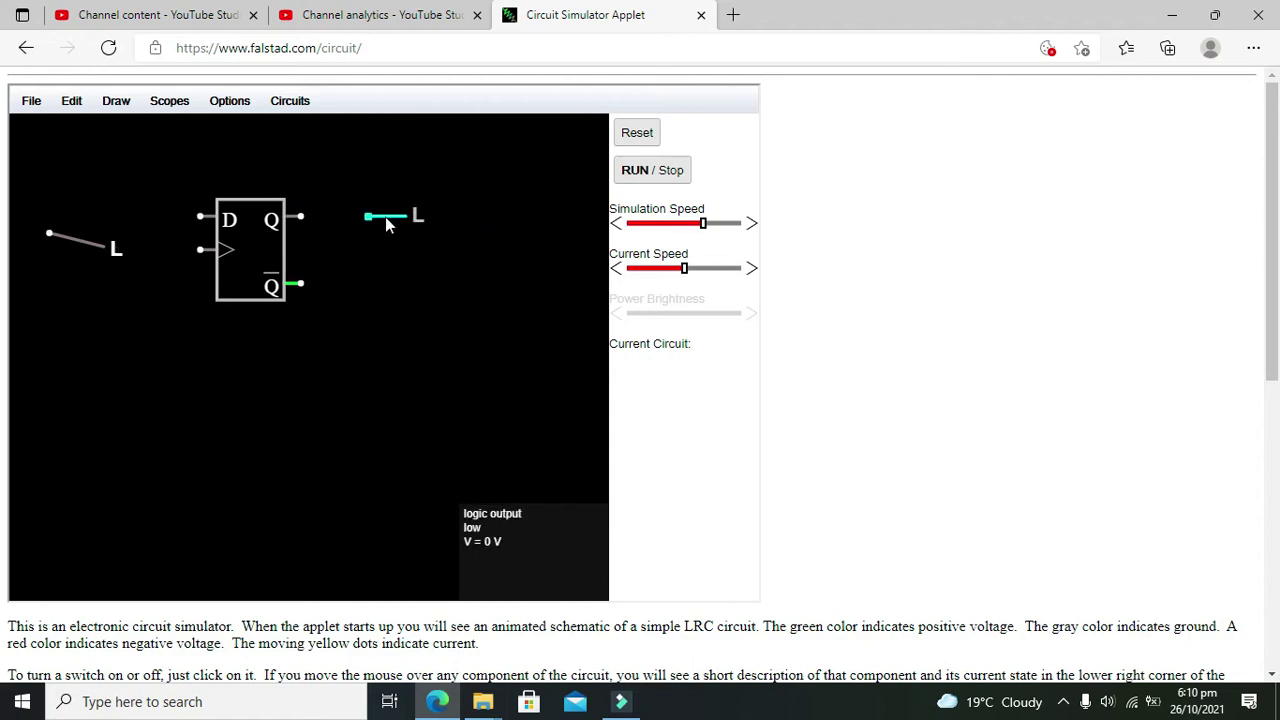
pyautogui.moveTo(308, 222); pyautogui.dragTo(376, 222)
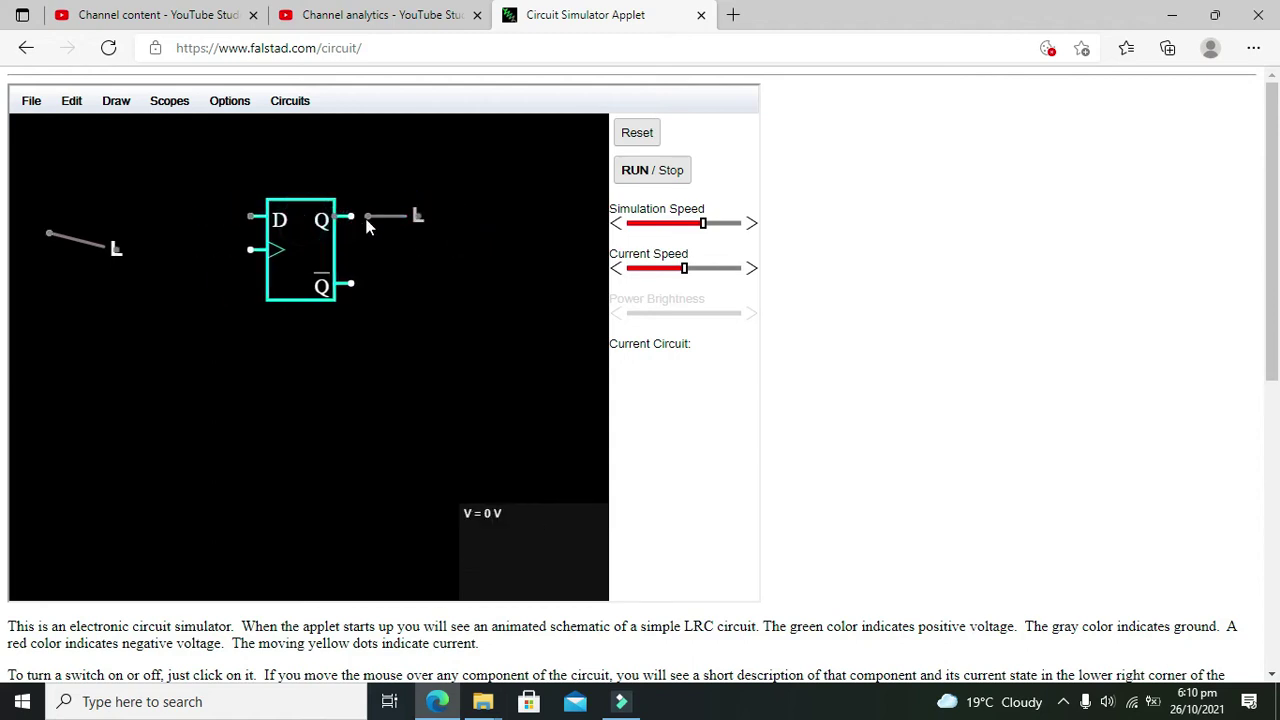
pyautogui.moveTo(349, 265); pyautogui.dragTo(298, 262)
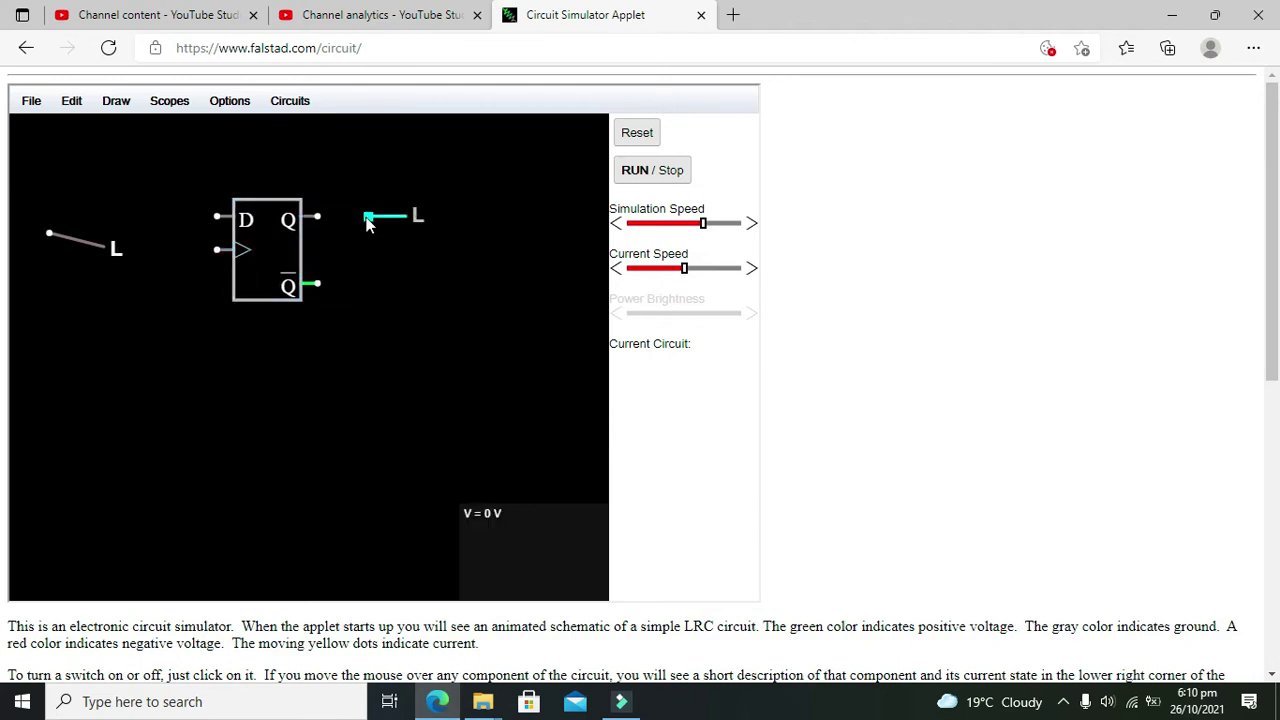
pyautogui.moveTo(366, 217); pyautogui.dragTo(317, 218)
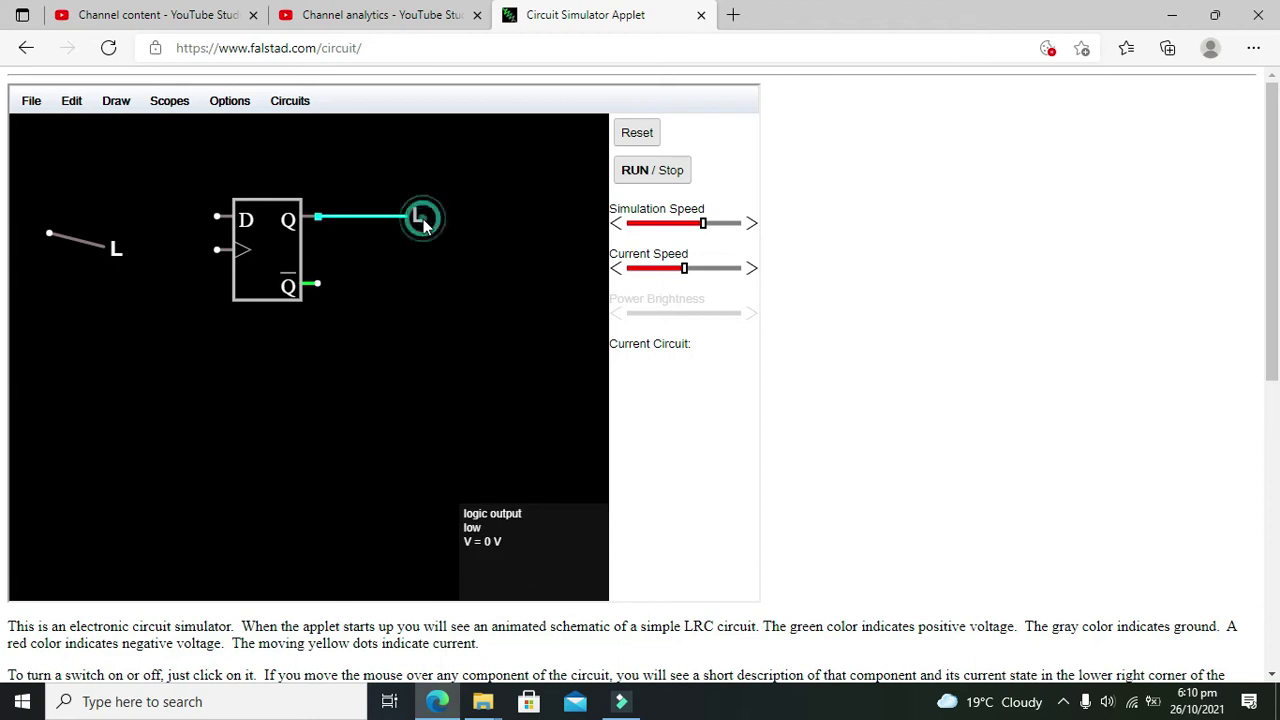
pyautogui.moveTo(424, 228)
pyautogui.mouseDown()
pyautogui.moveTo(474, 228)
pyautogui.moveTo(390, 300)
pyautogui.mouseUp()
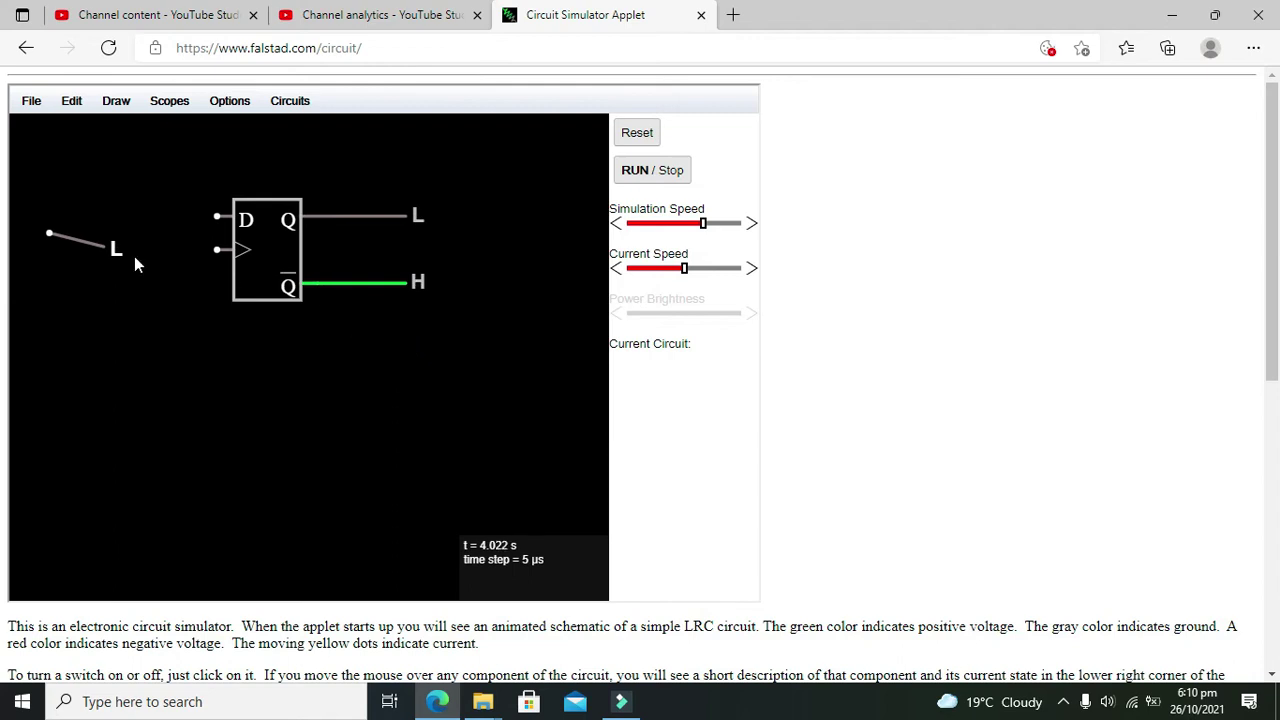
# - Wire the left logic input straight to the flip-flop's D pin, leaving it low
pyautogui.moveTo(48, 233); pyautogui.dragTo(217, 216)
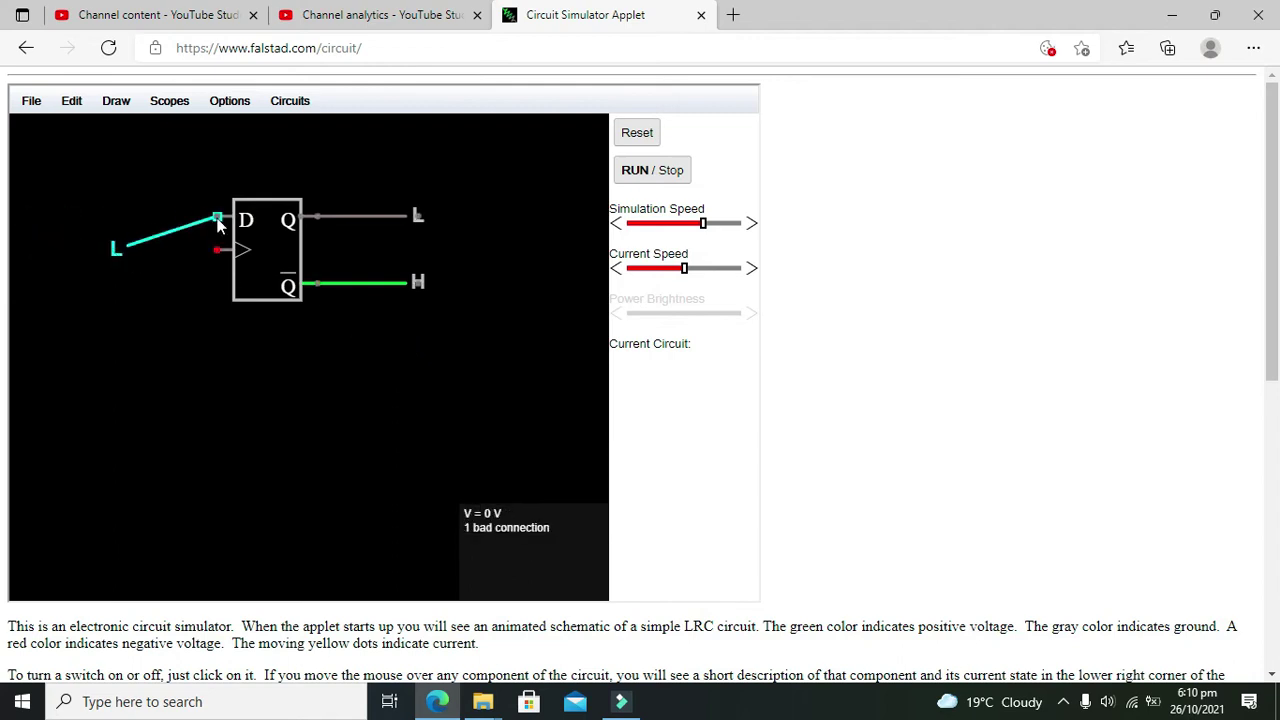
pyautogui.click(114, 248)
pyautogui.moveTo(114, 248); pyautogui.dragTo(97, 232)
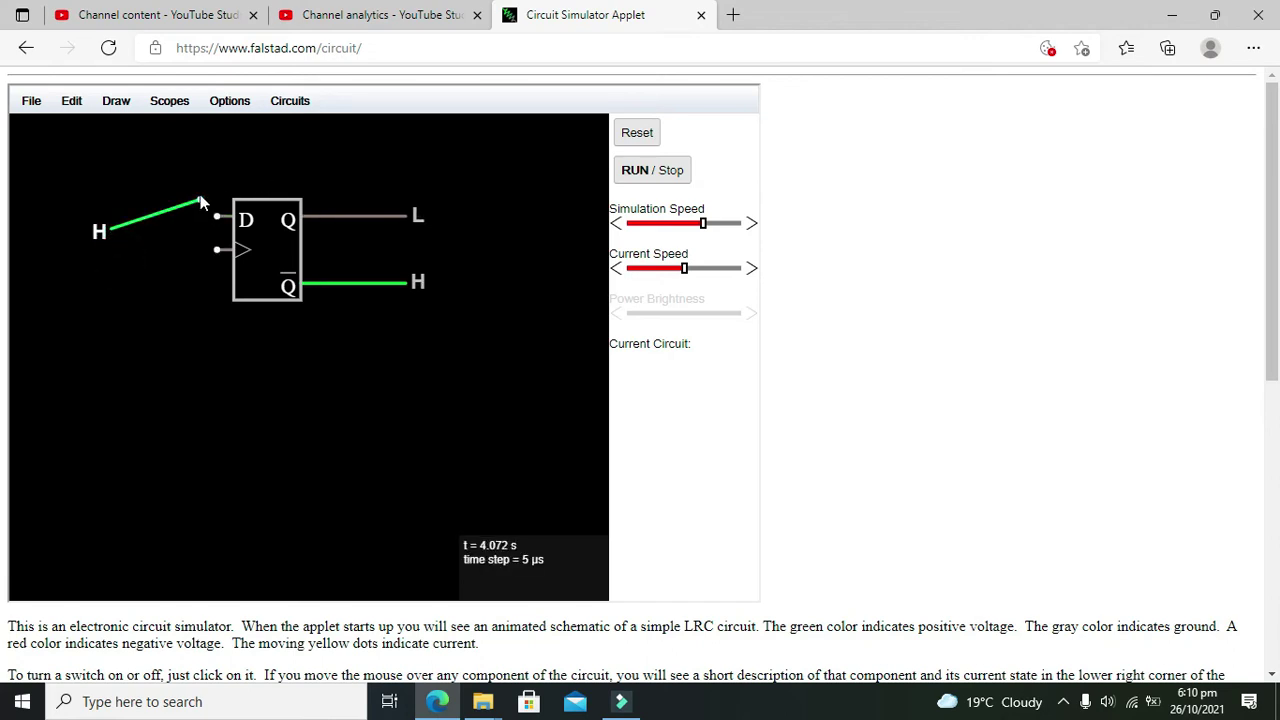
pyautogui.moveTo(199, 200)
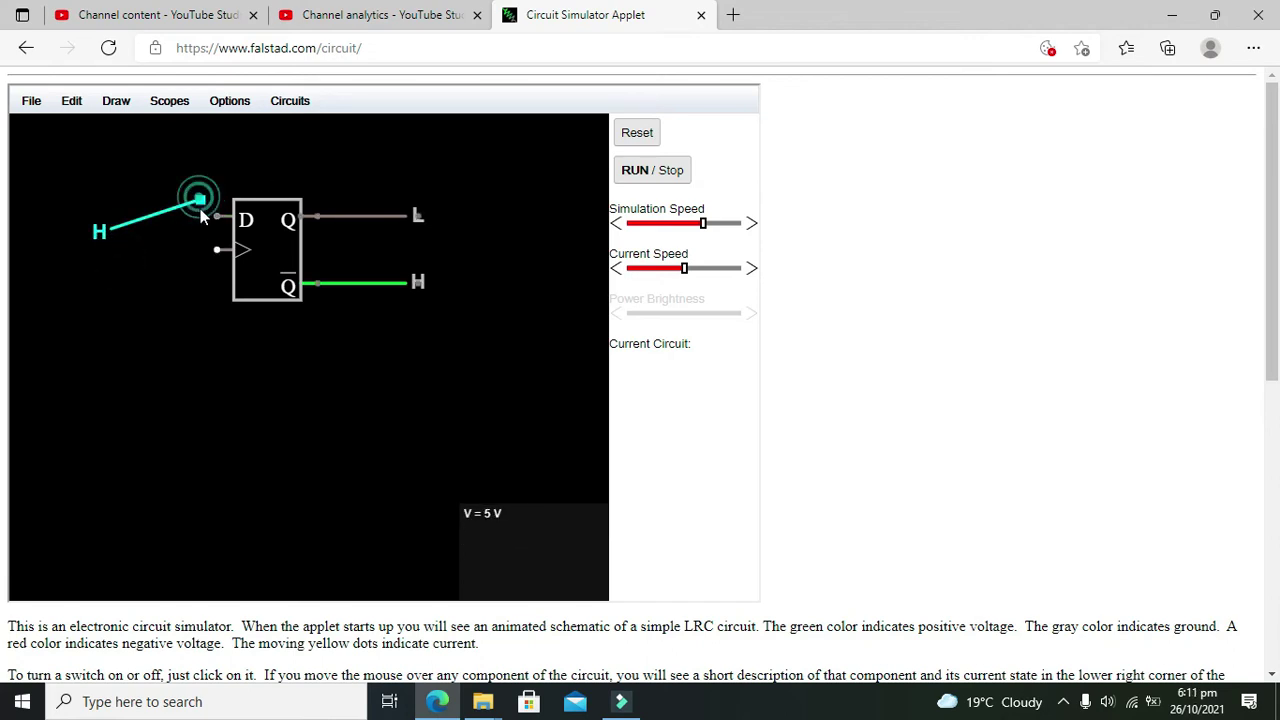
pyautogui.moveTo(200, 204); pyautogui.dragTo(217, 216)
pyautogui.click(104, 229)
pyautogui.moveTo(104, 229); pyautogui.dragTo(100, 198)
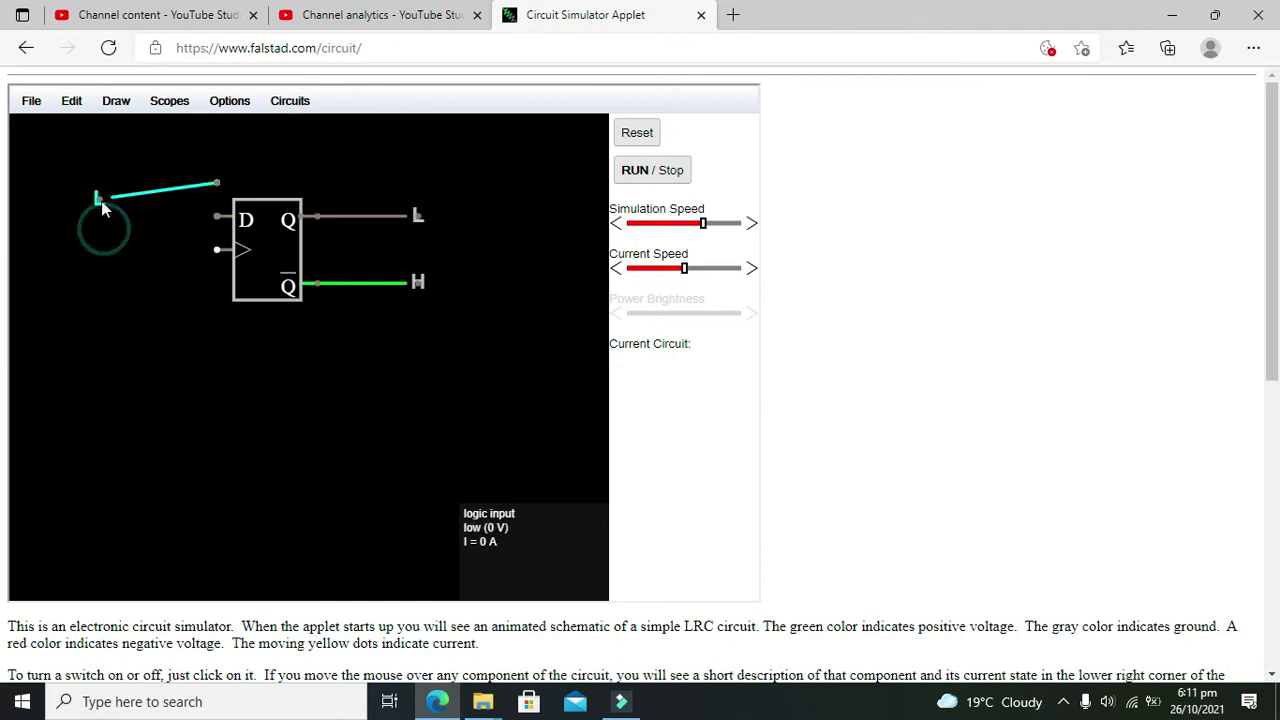
pyautogui.moveTo(218, 184); pyautogui.dragTo(192, 215)
# - Duplicate the logic input with Ctrl+D and wire the copy to the clock pin
pyautogui.click(130, 218)
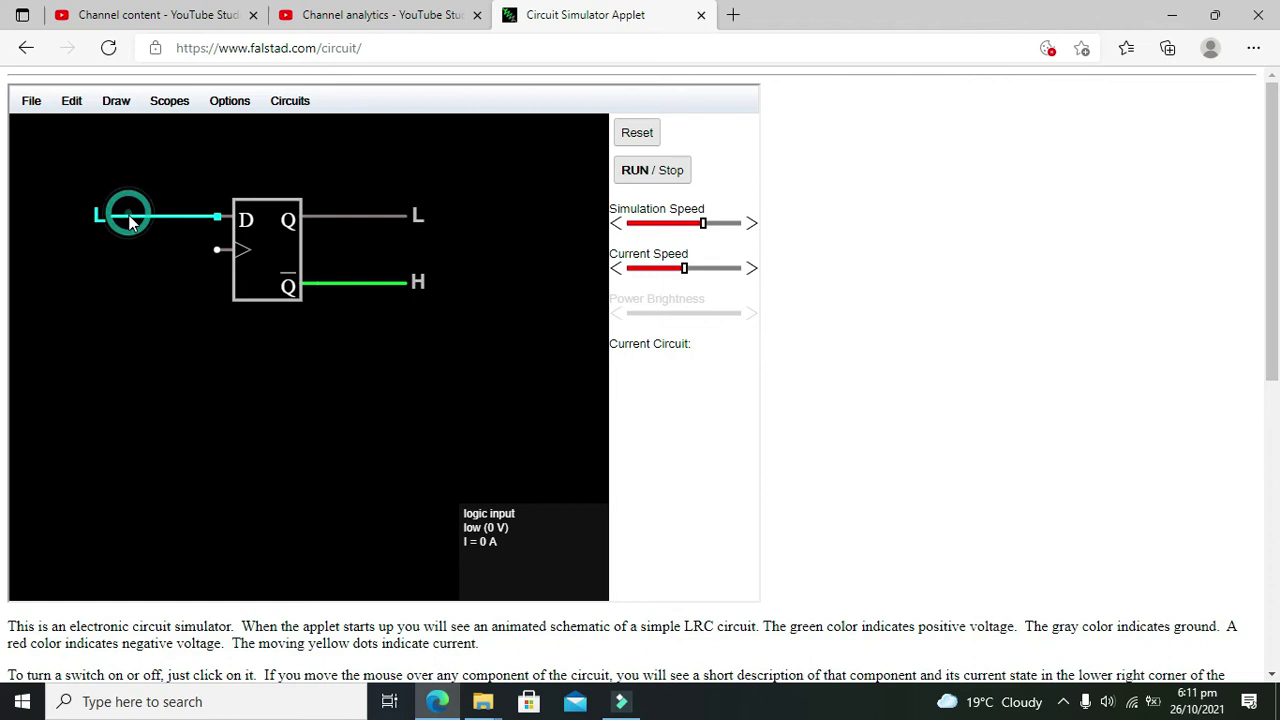
pyautogui.hotkey('ctrl', 'd')
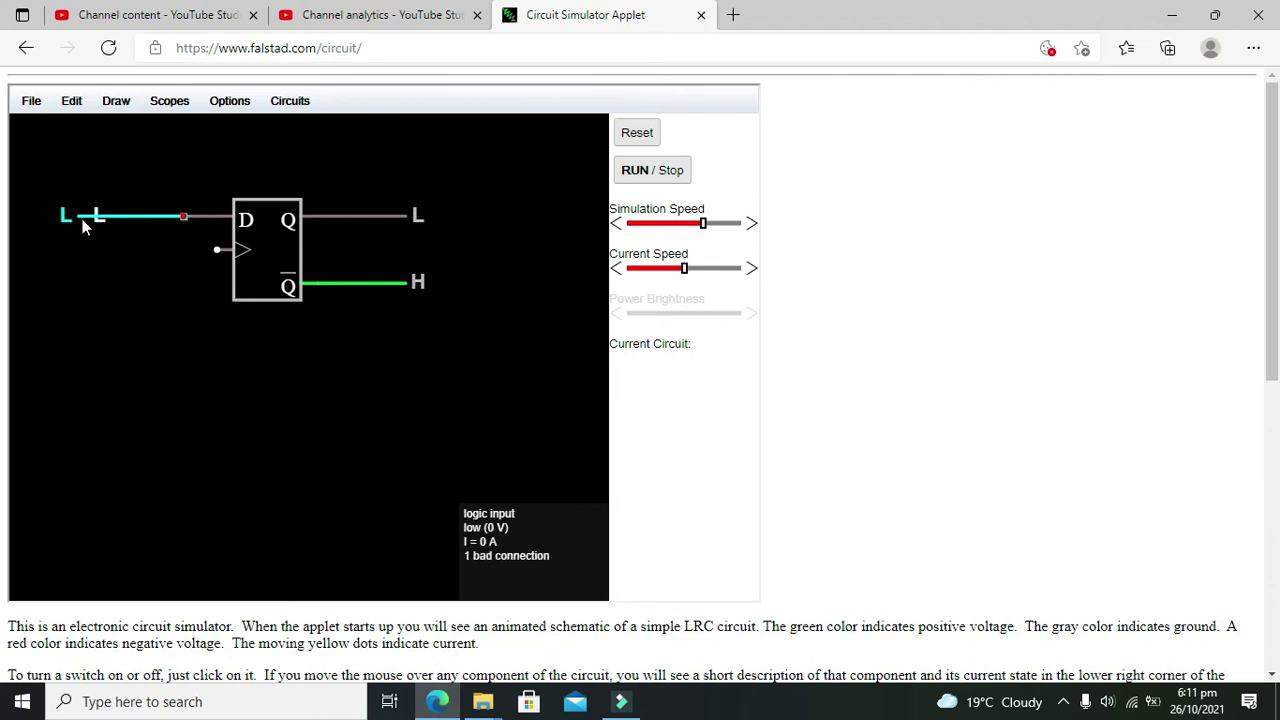
pyautogui.moveTo(82, 219); pyautogui.dragTo(121, 262)
pyautogui.click(136, 284)
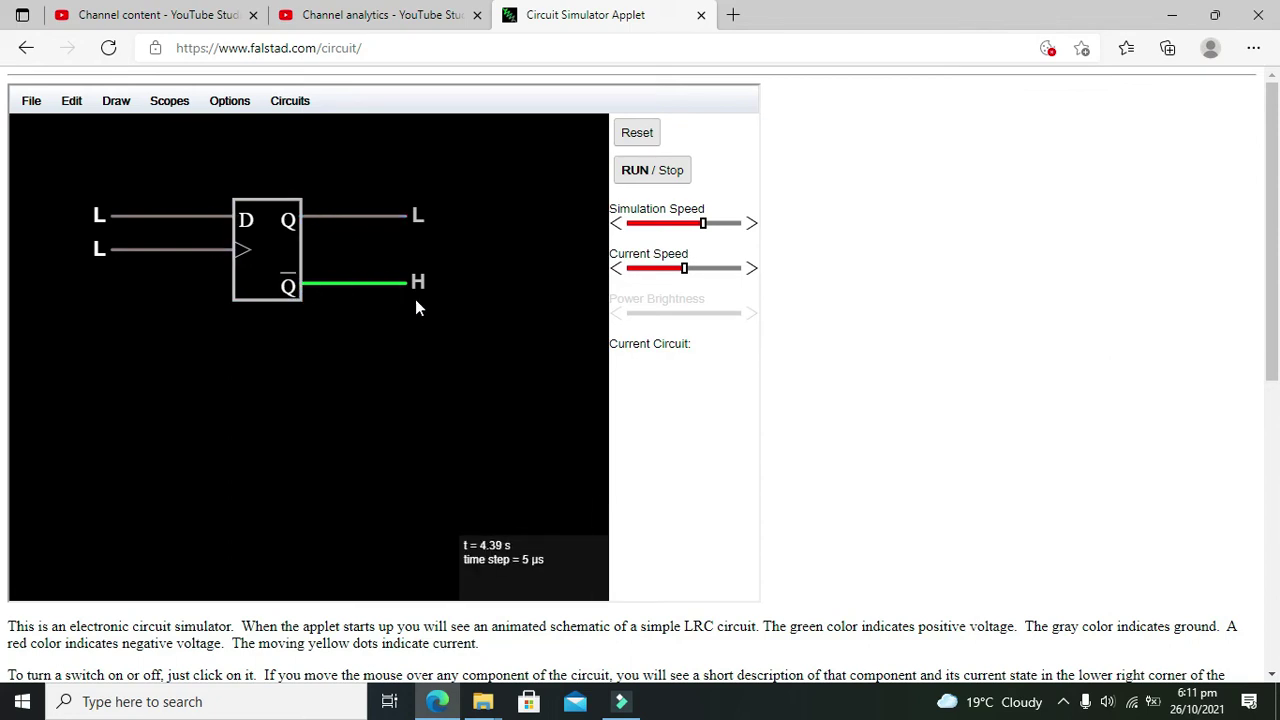
# - Pause and resume the simulation, then test-toggle the D and clock inputs
pyautogui.click(666, 173)
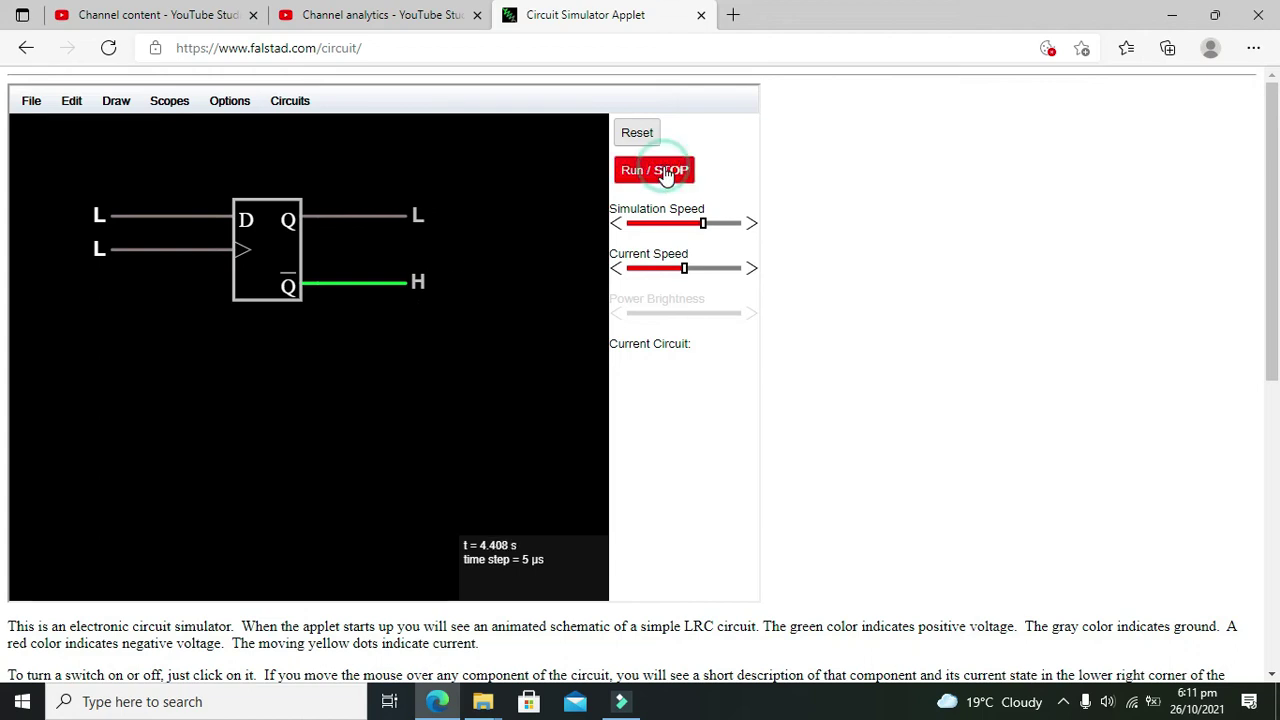
pyautogui.click(97, 222)
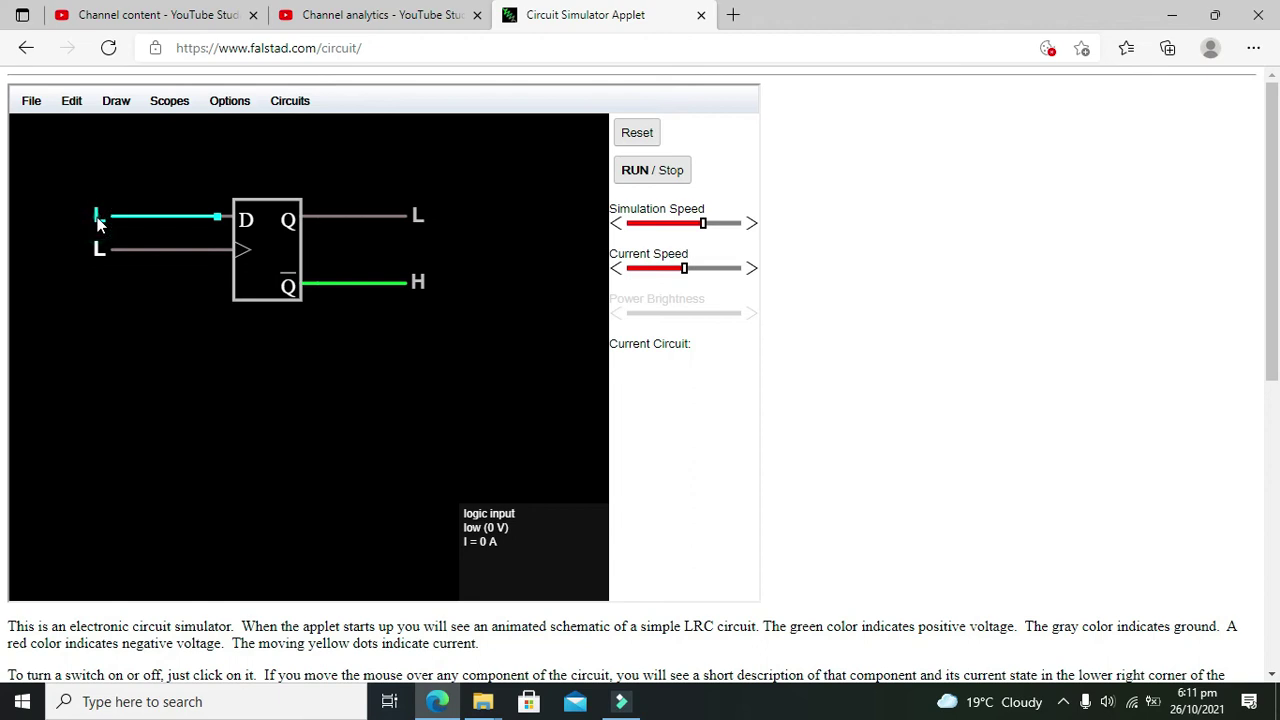
pyautogui.click(180, 197)
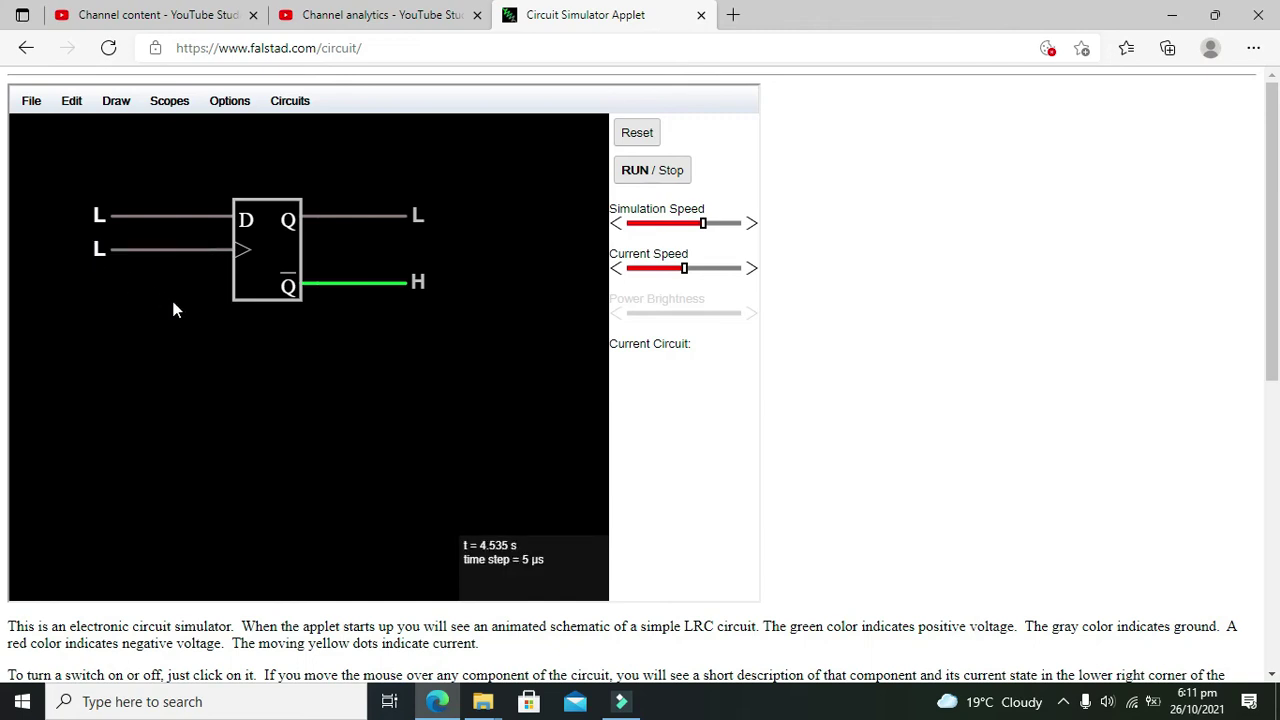
pyautogui.click(97, 252)
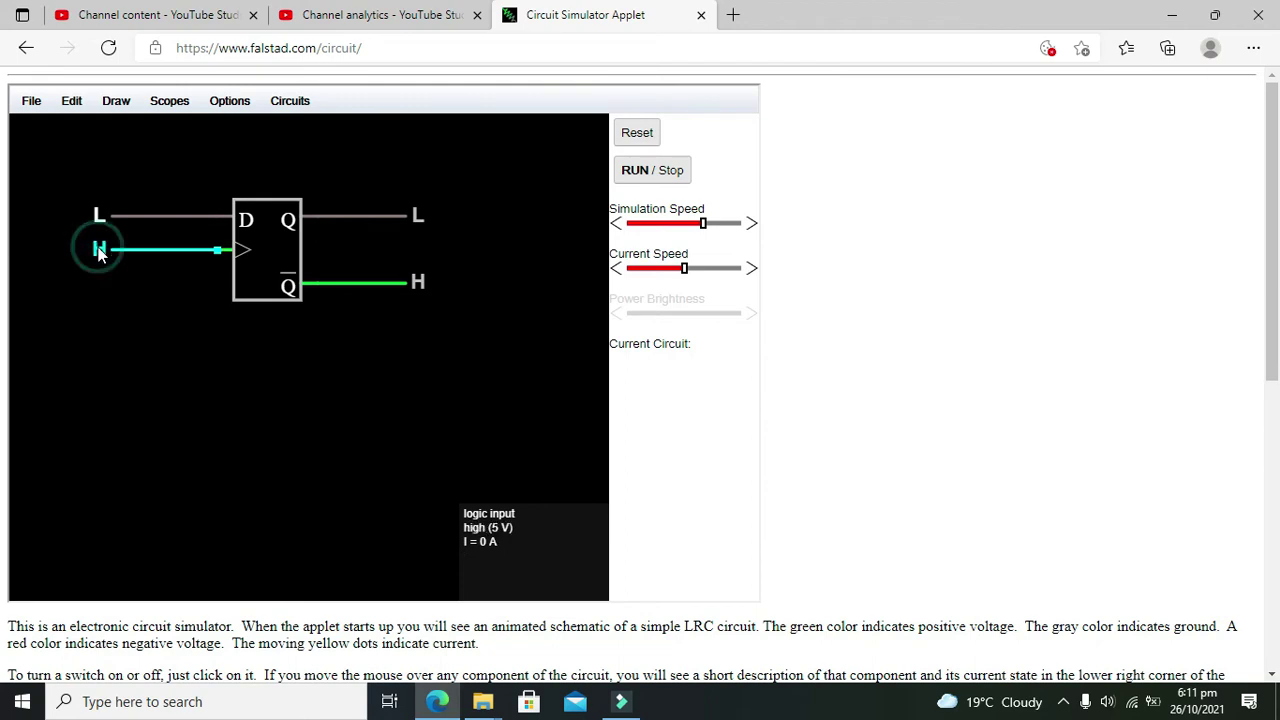
pyautogui.click(97, 252)
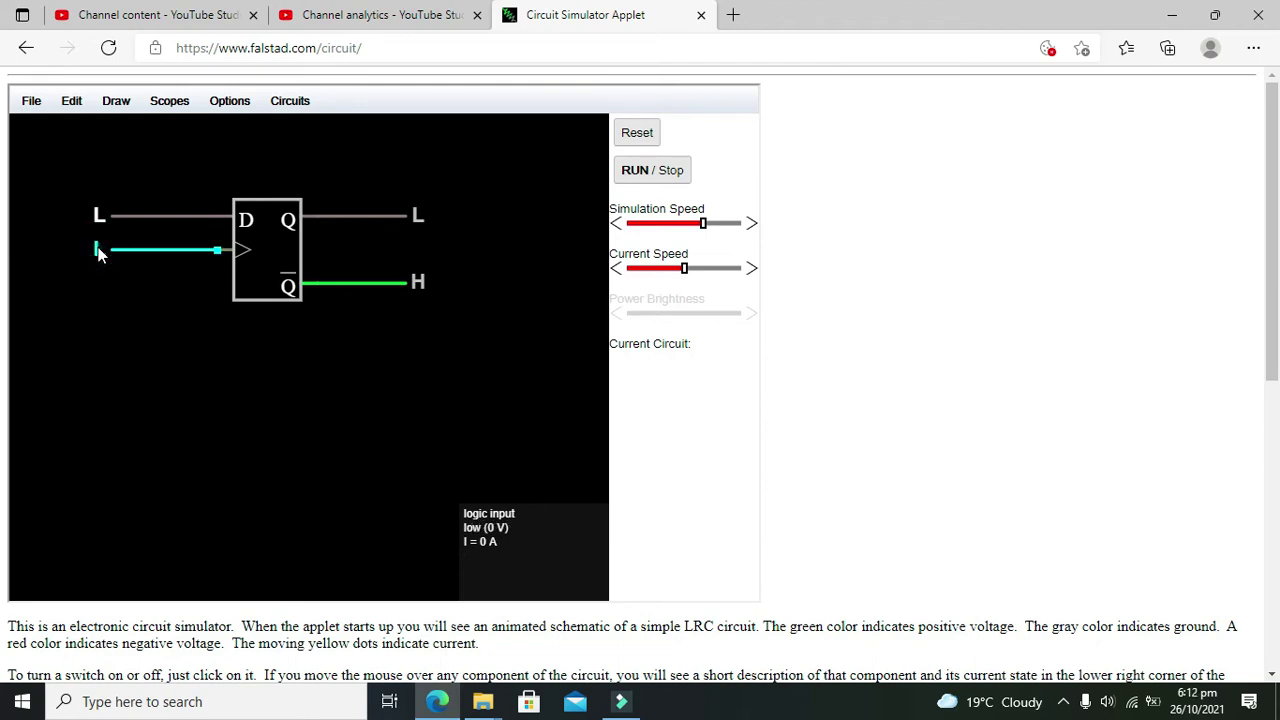
# - Set D high and raise the clock so Q latches H and Q-bar L
pyautogui.click(99, 214)
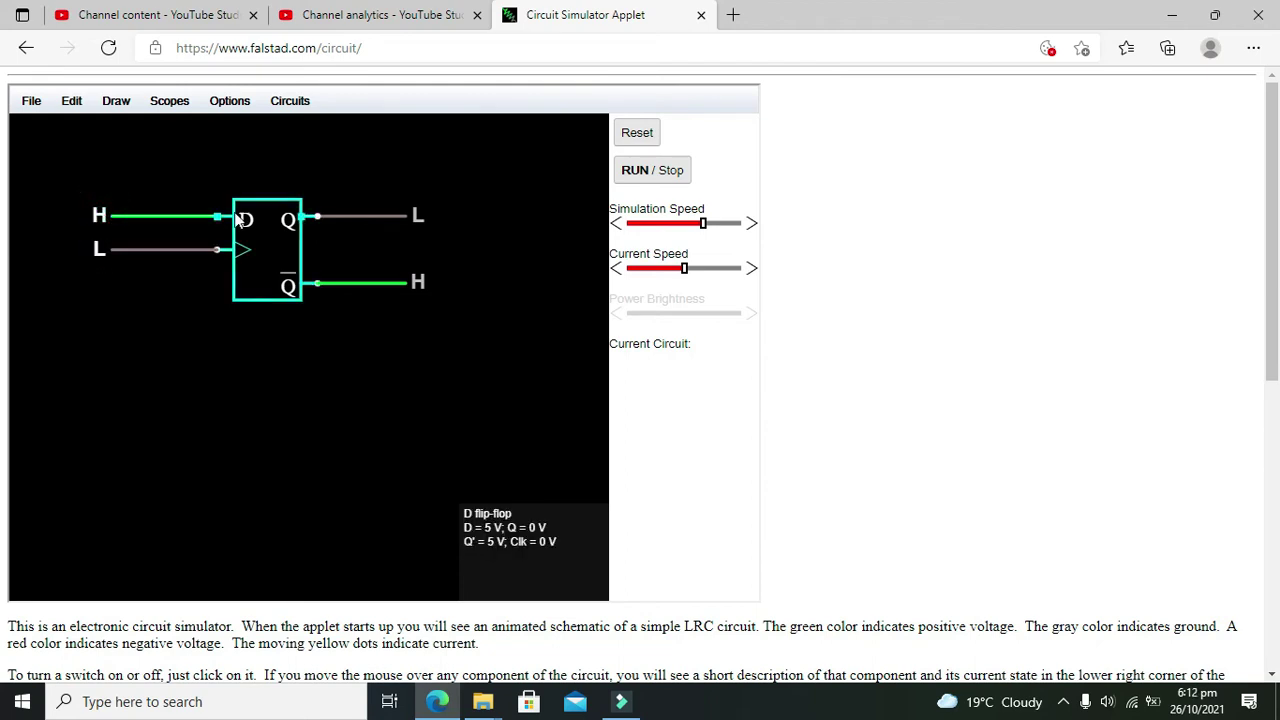
pyautogui.click(176, 145)
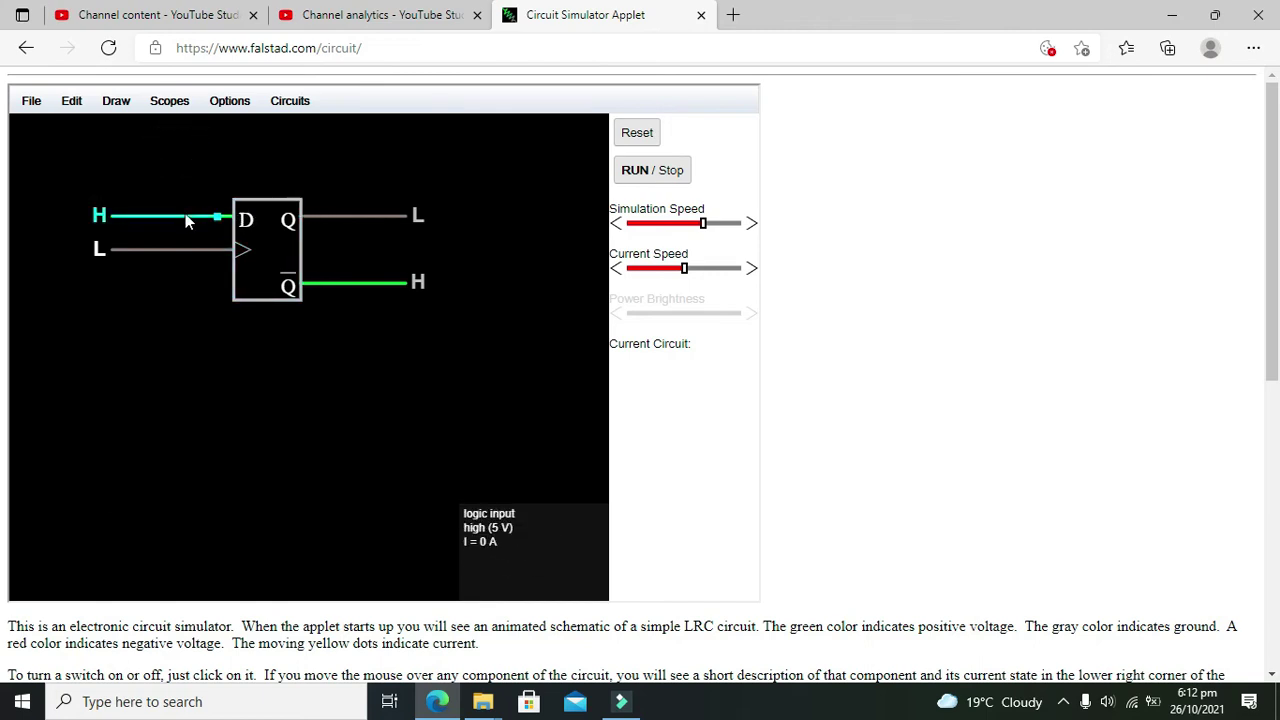
pyautogui.click(99, 252)
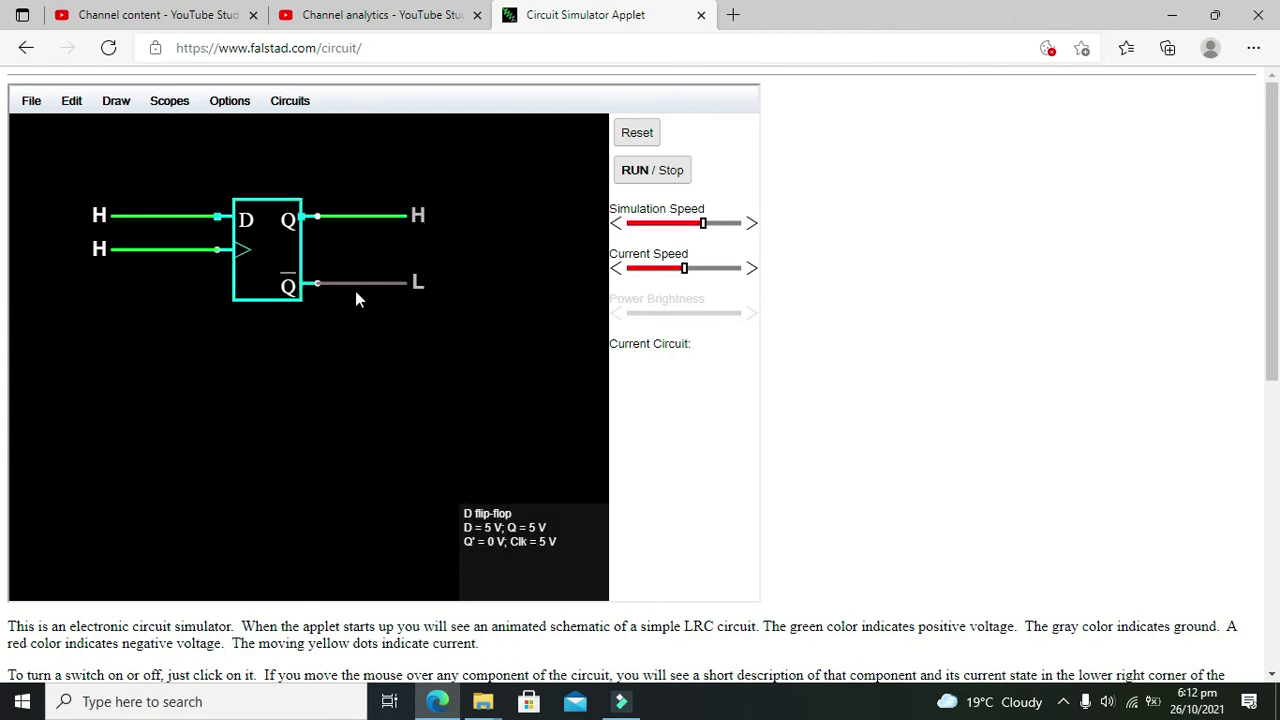
# - Pulse the clock input several times, ending with it high
pyautogui.click(99, 250)
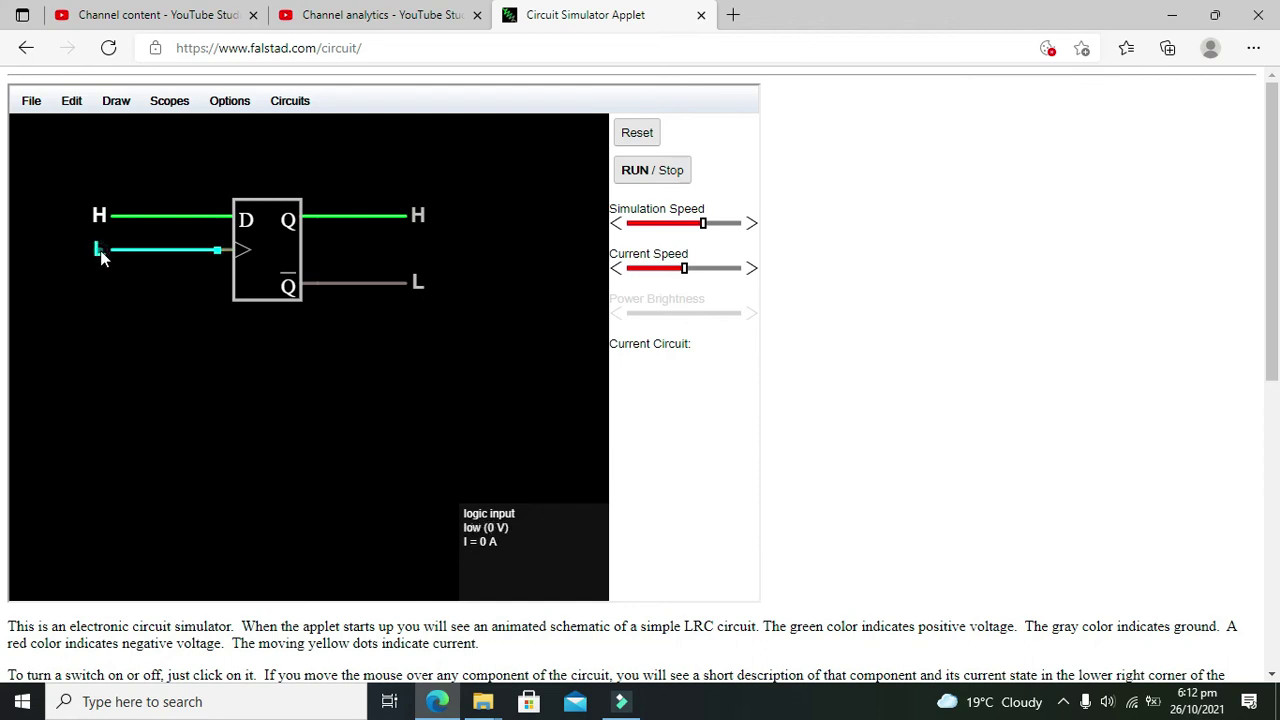
pyautogui.click(100, 251)
pyautogui.click(103, 252)
pyautogui.click(103, 252)
pyautogui.click(103, 252)
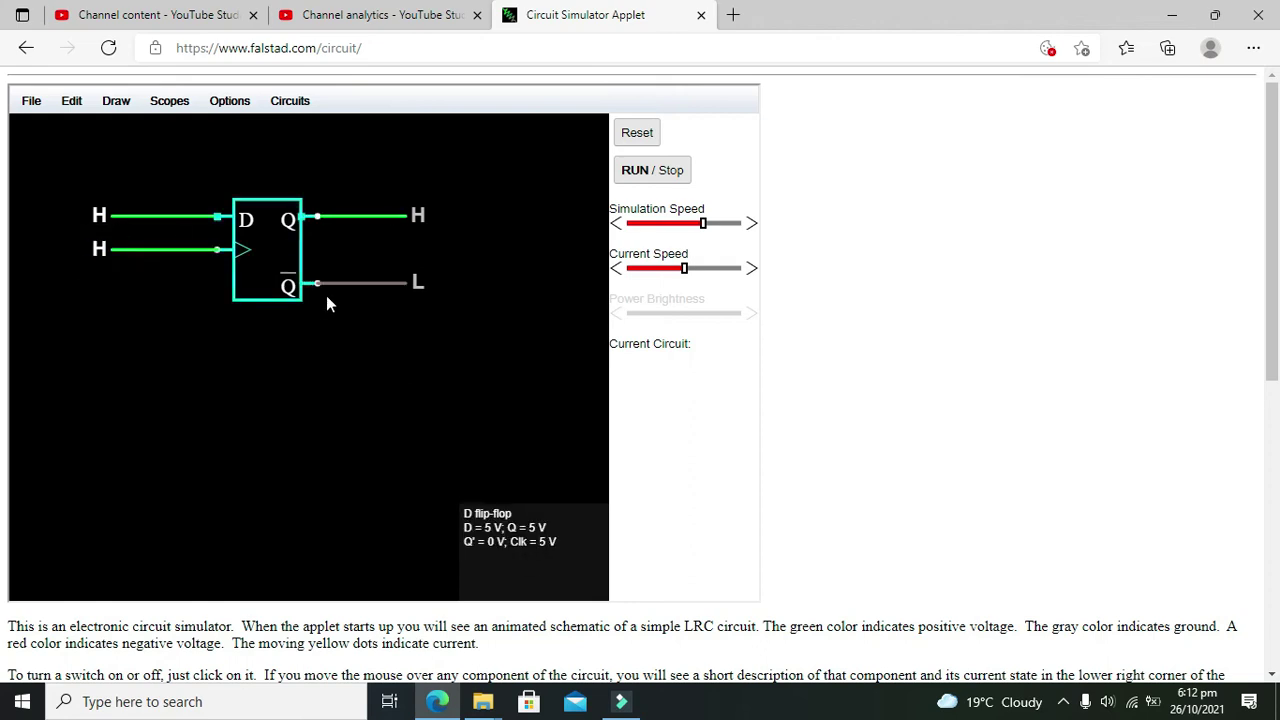
# - Set D low, then drop and raise the clock so Q latches L and Q-bar H
pyautogui.click(97, 216)
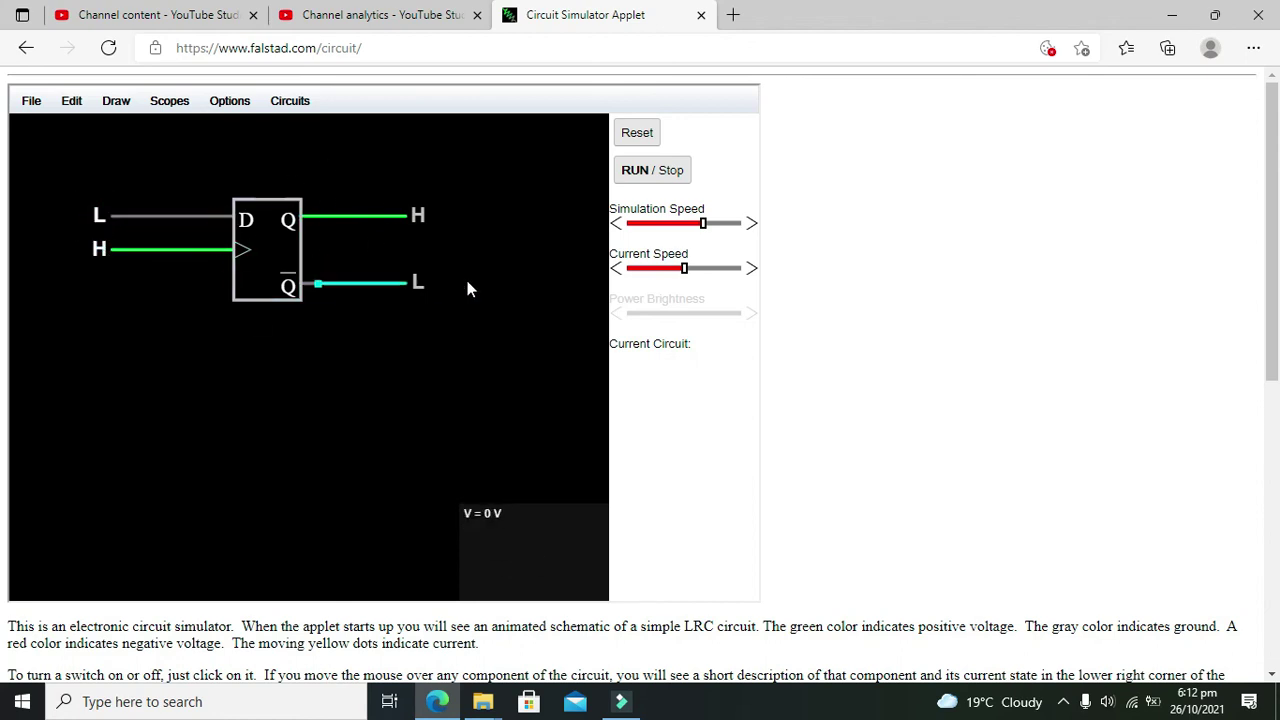
pyautogui.click(98, 250)
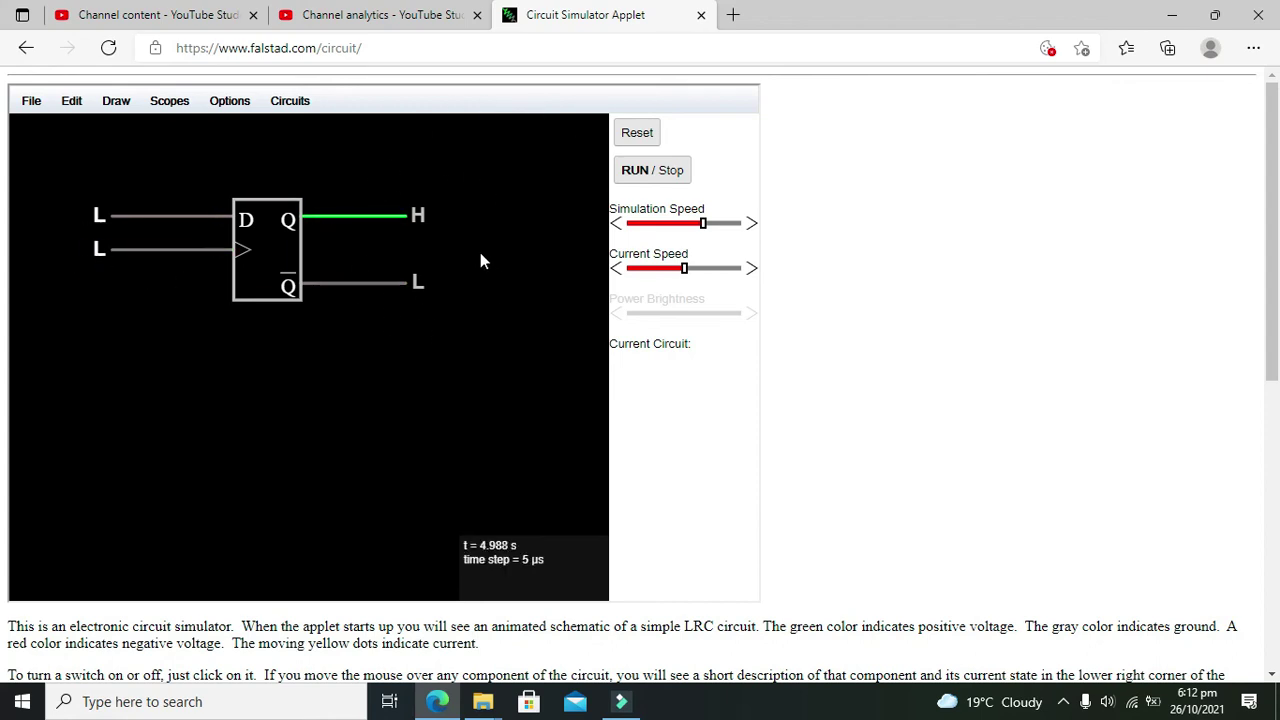
pyautogui.click(98, 250)
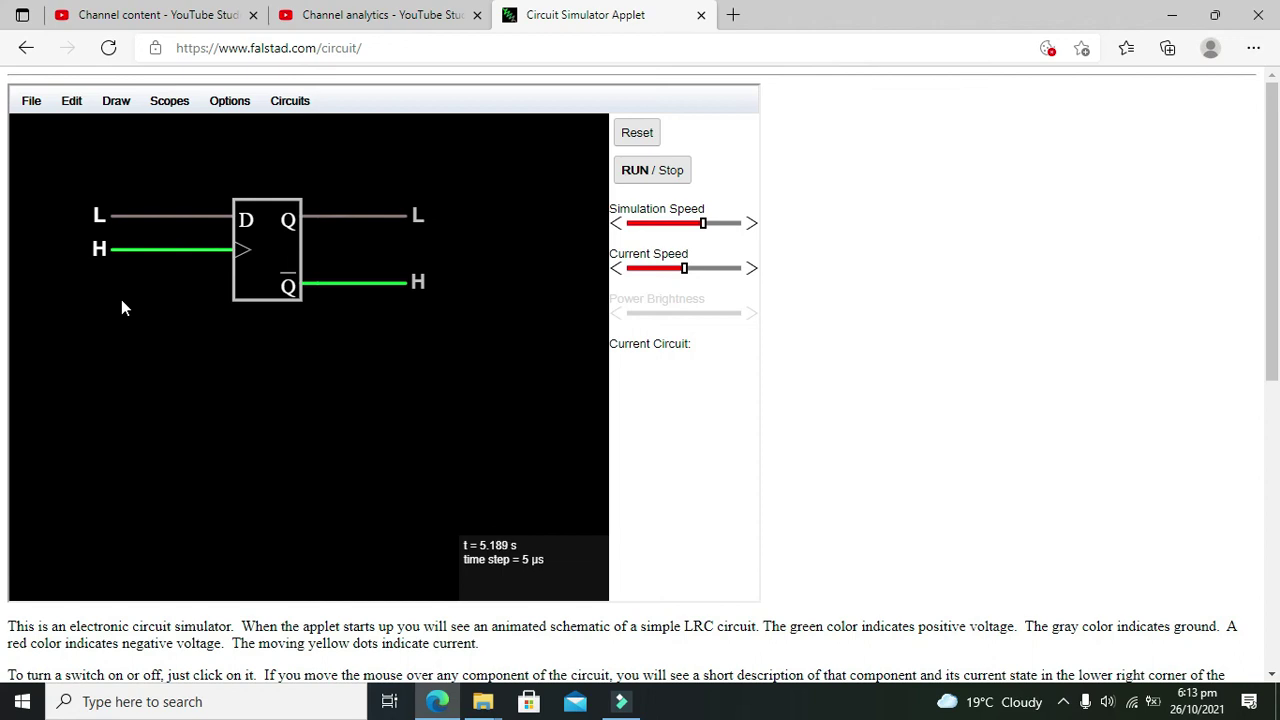
# - Box-select the entire flip-flop circuit, drag it down and right, and deselect it
pyautogui.moveTo(80, 177); pyautogui.dragTo(453, 370)
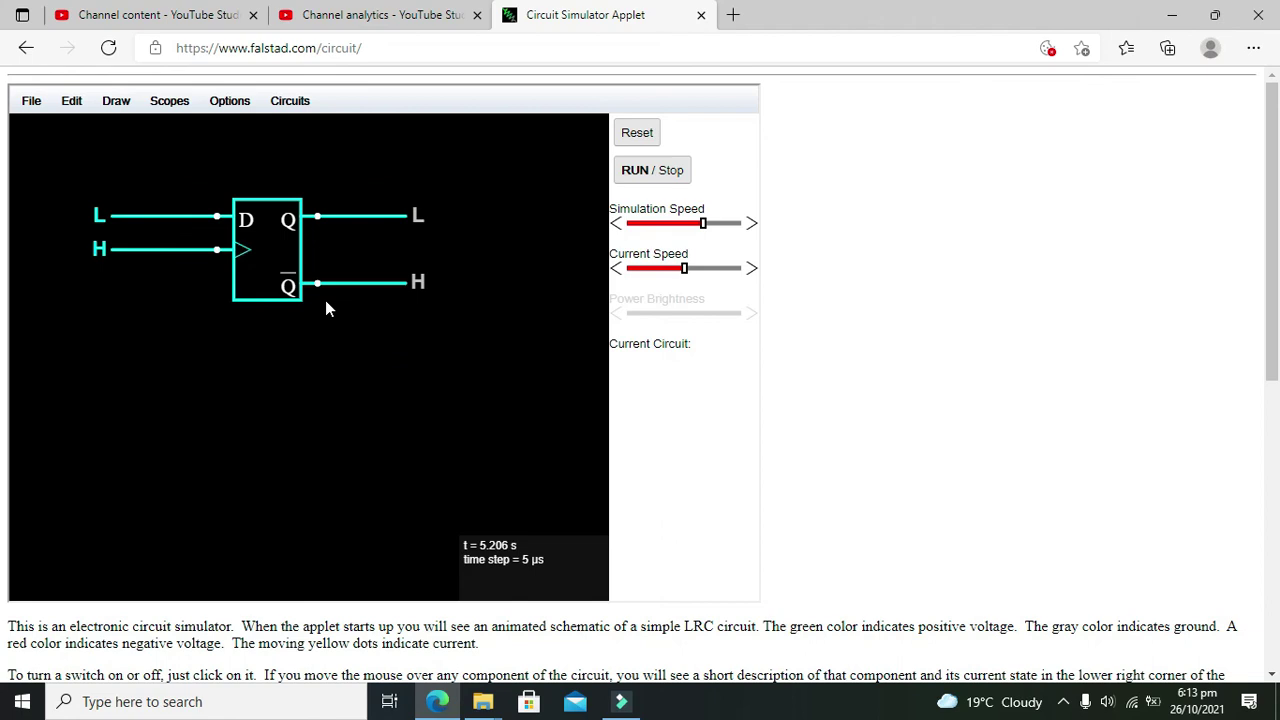
pyautogui.moveTo(277, 251); pyautogui.dragTo(307, 323)
pyautogui.click(374, 399)
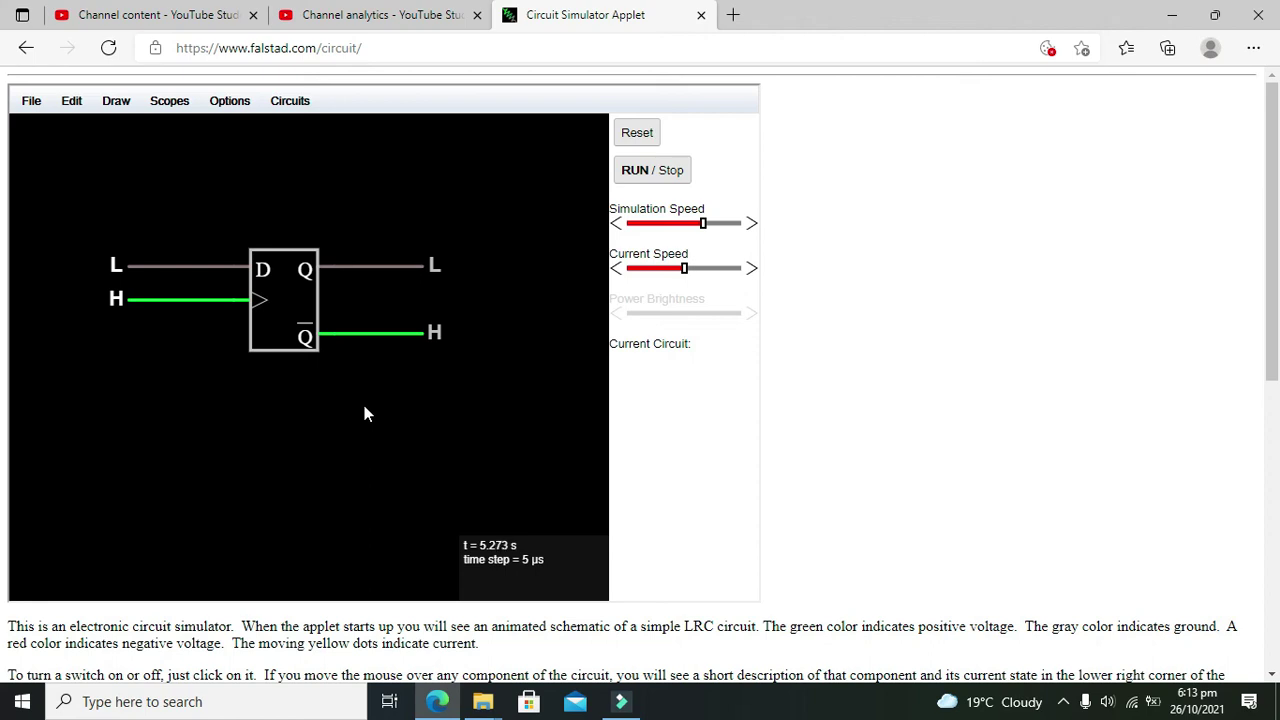
pyautogui.click(1063, 700)
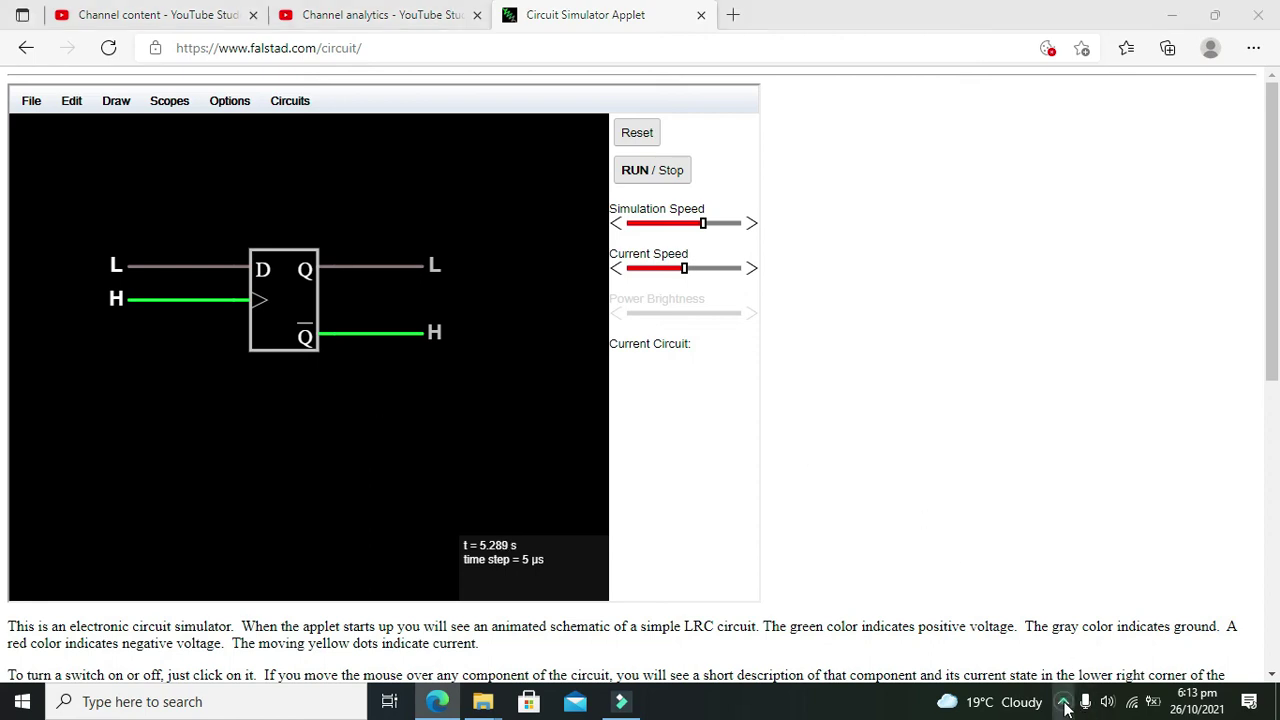